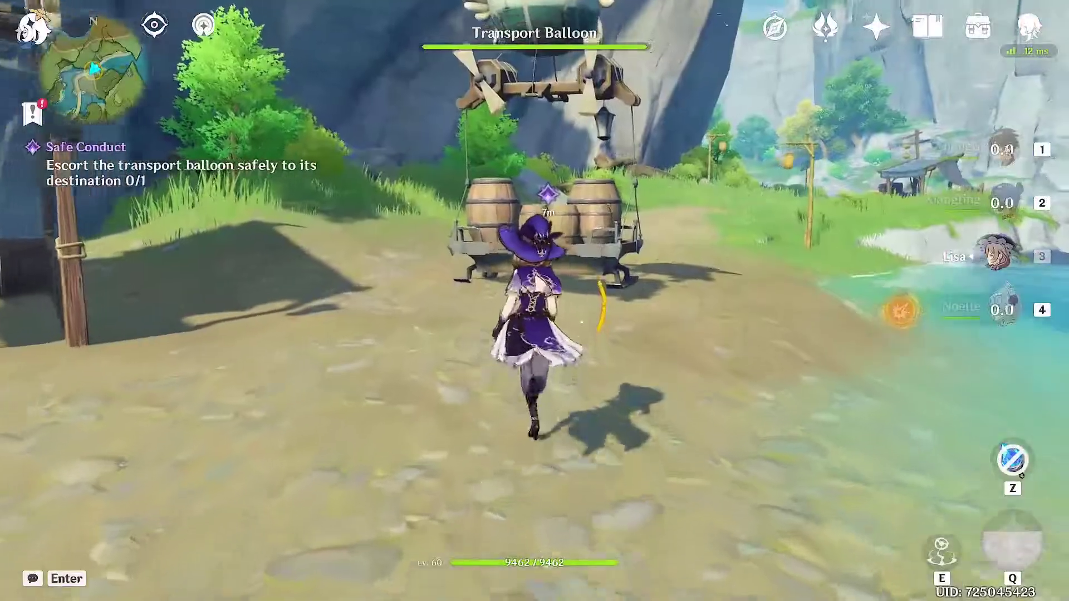
Start the Safe Conduct transport balloon escort and run ahead along the path to the hilichurl barricade.
key(w)
key(w)
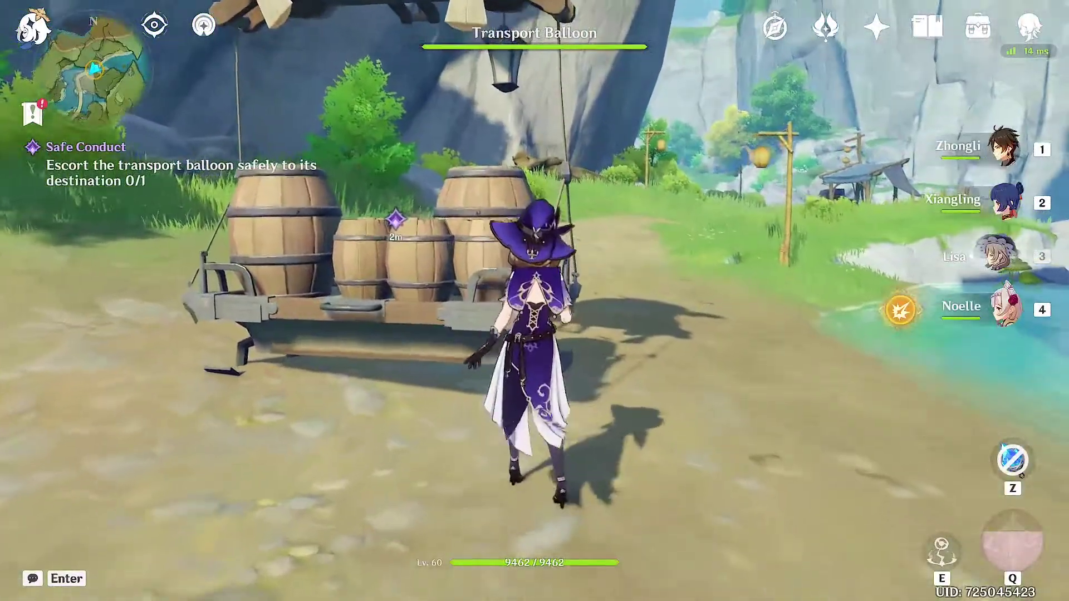
key(f)
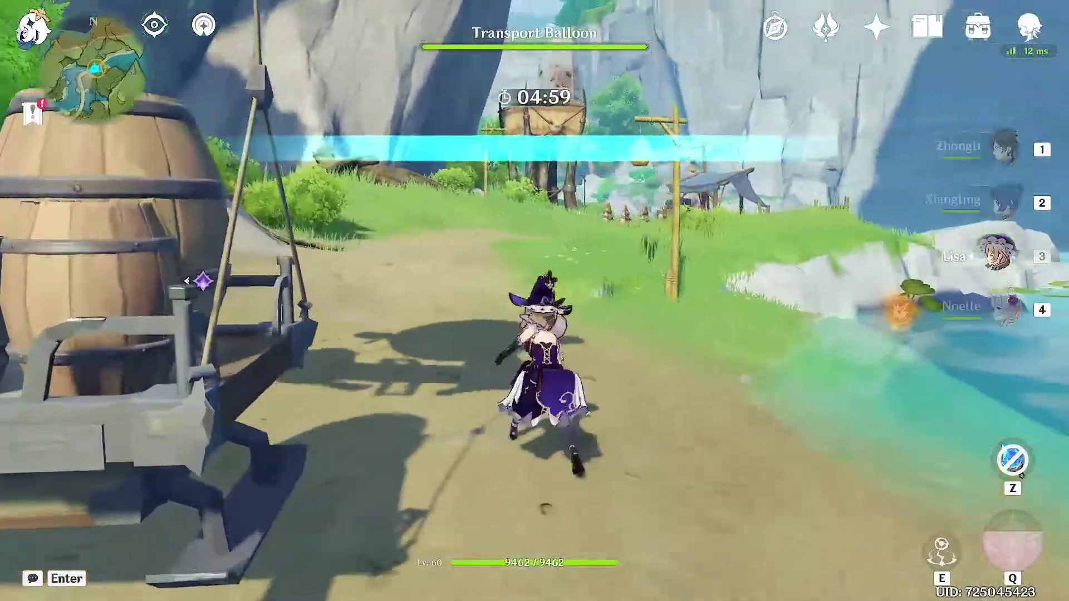
key(w)
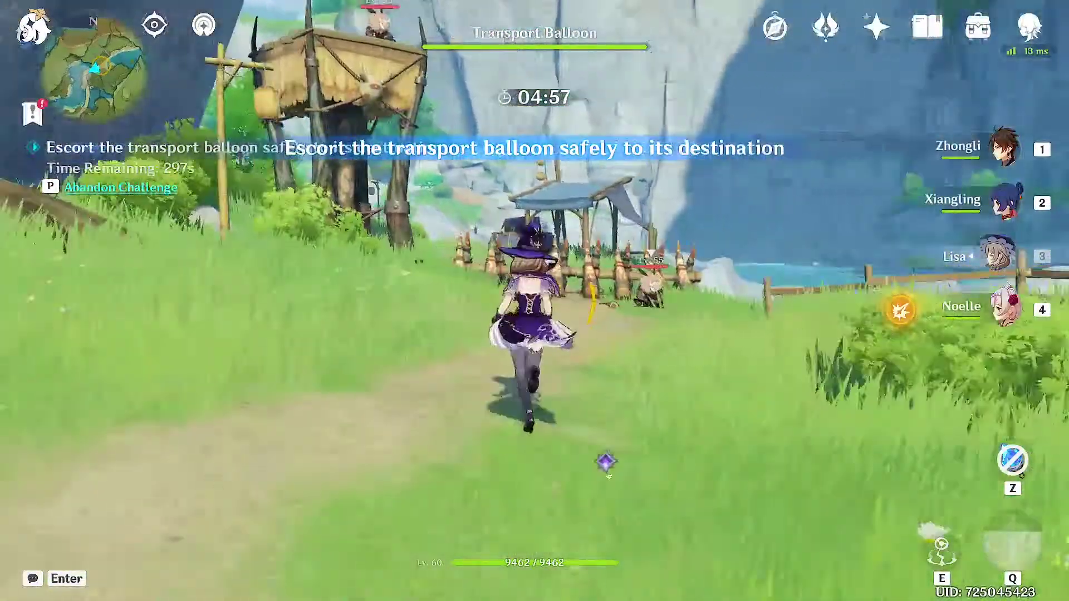
key(w)
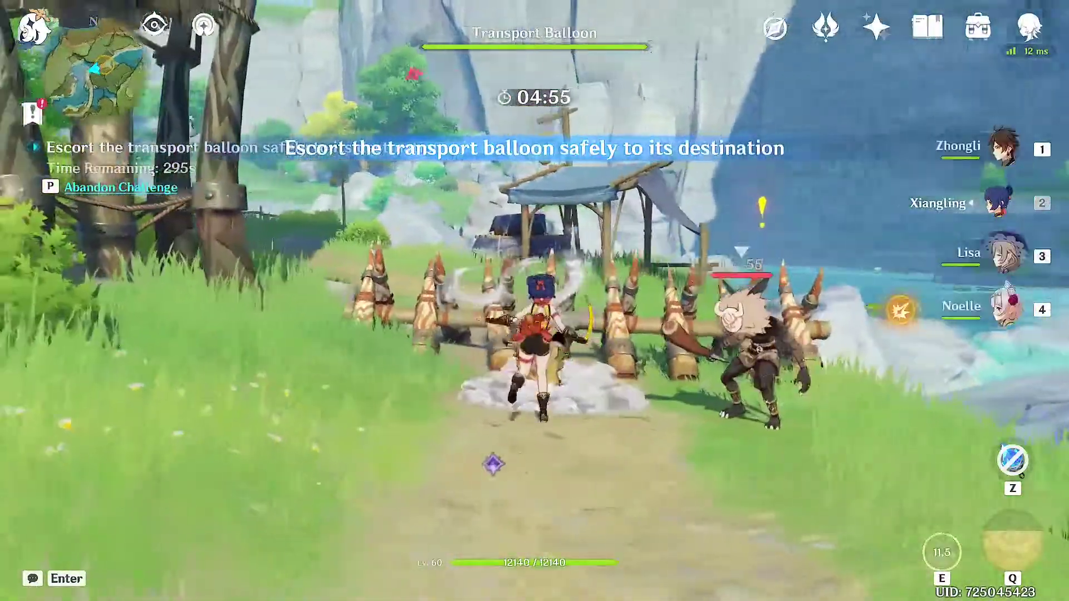
Fight the hilichurls around the spiked barricade with Zhongli's elemental skill and normal attacks.
key(1)
key(e)
key(e)
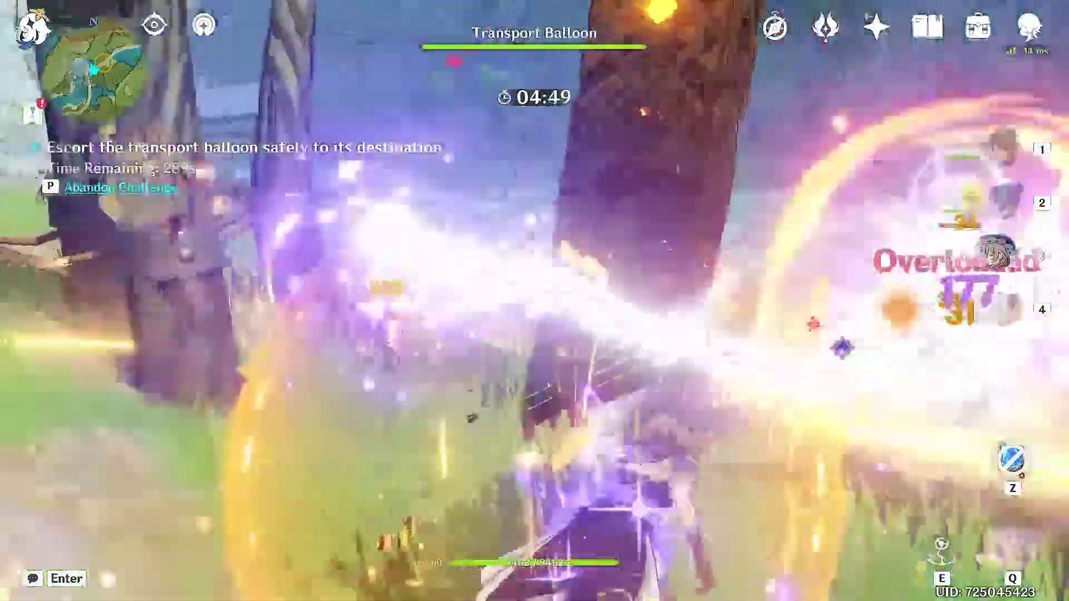
key(1)
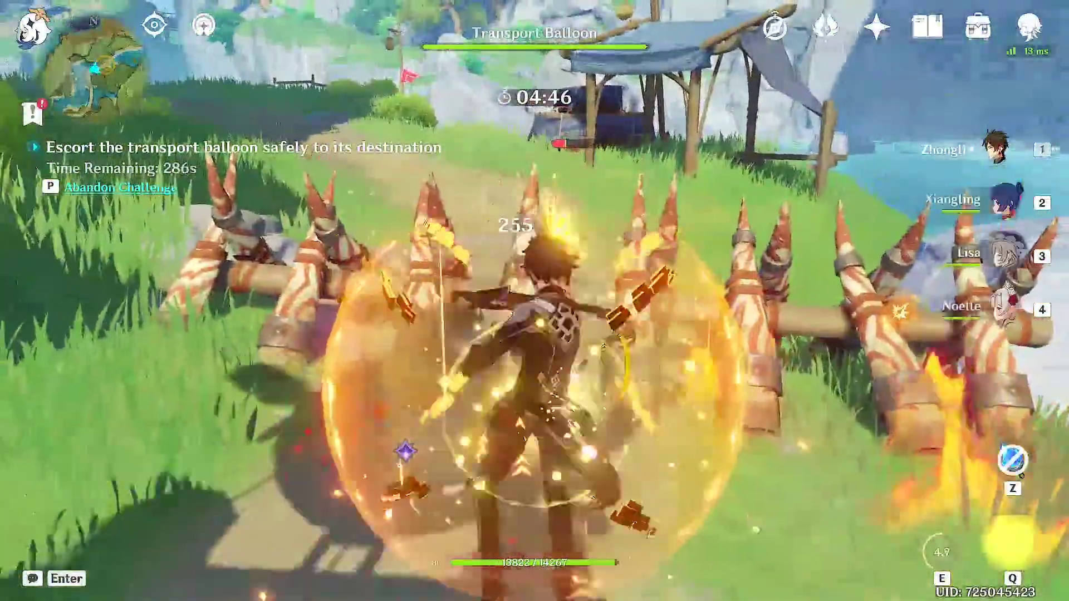
click(534, 301)
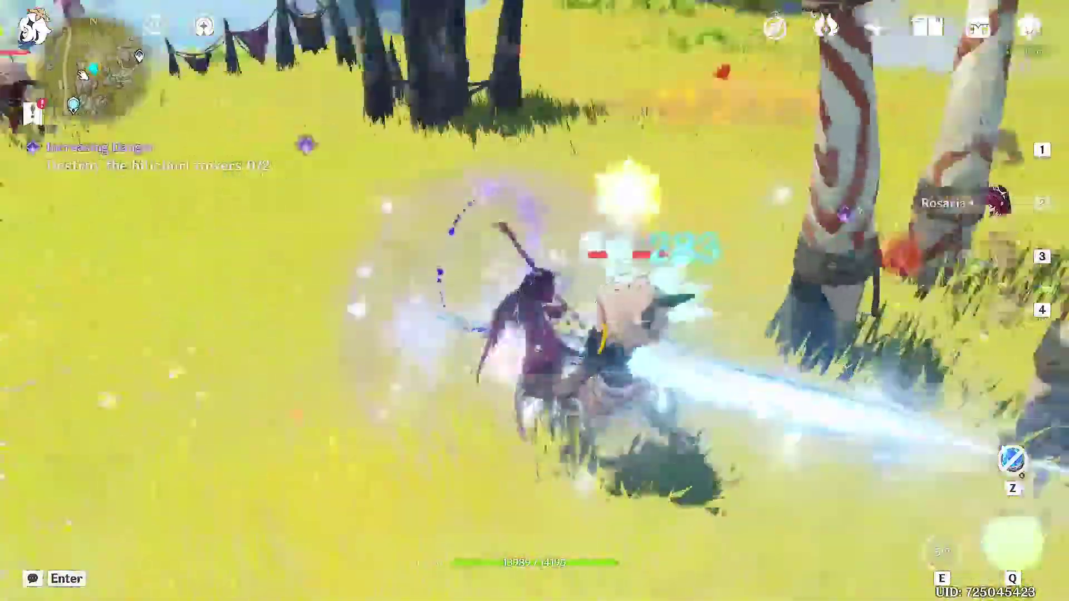
Attack the hilichurls beside the towers in the Increasing Danger event, using Yanfei's elemental skill.
click(535, 300)
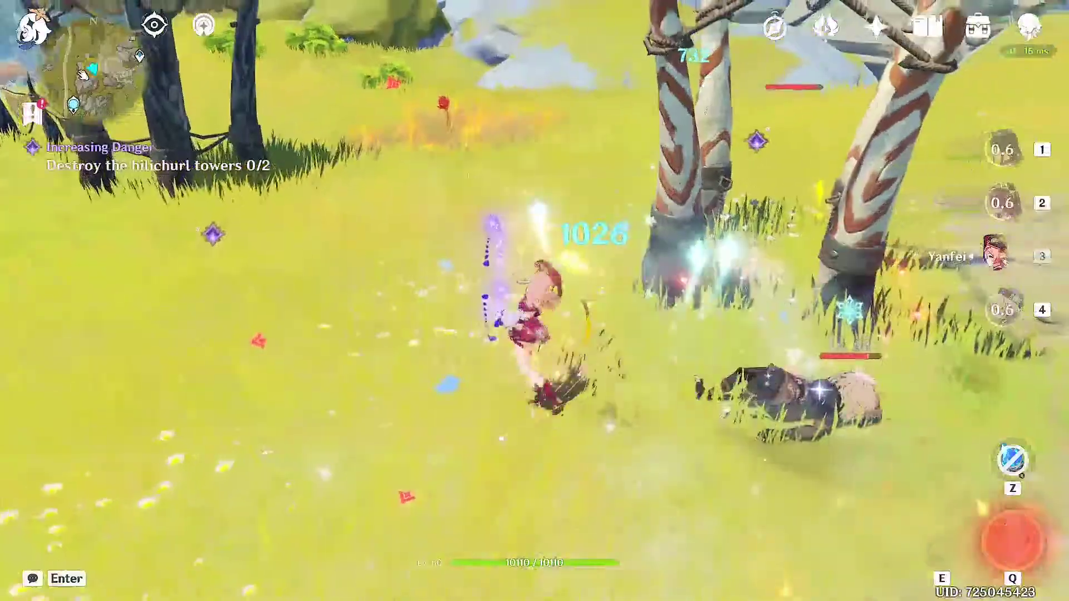
key(e)
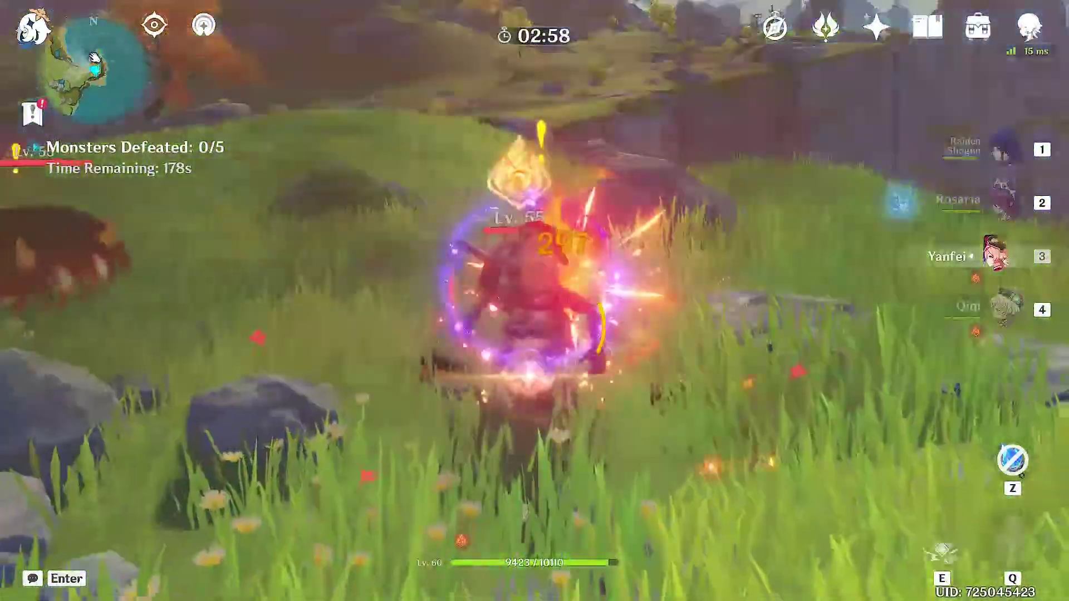
Fight the opponents in the 180-second challenge with Rosaria's elemental burst and Raiden Shogun's elemental skill and burst.
key(2)
key(q)
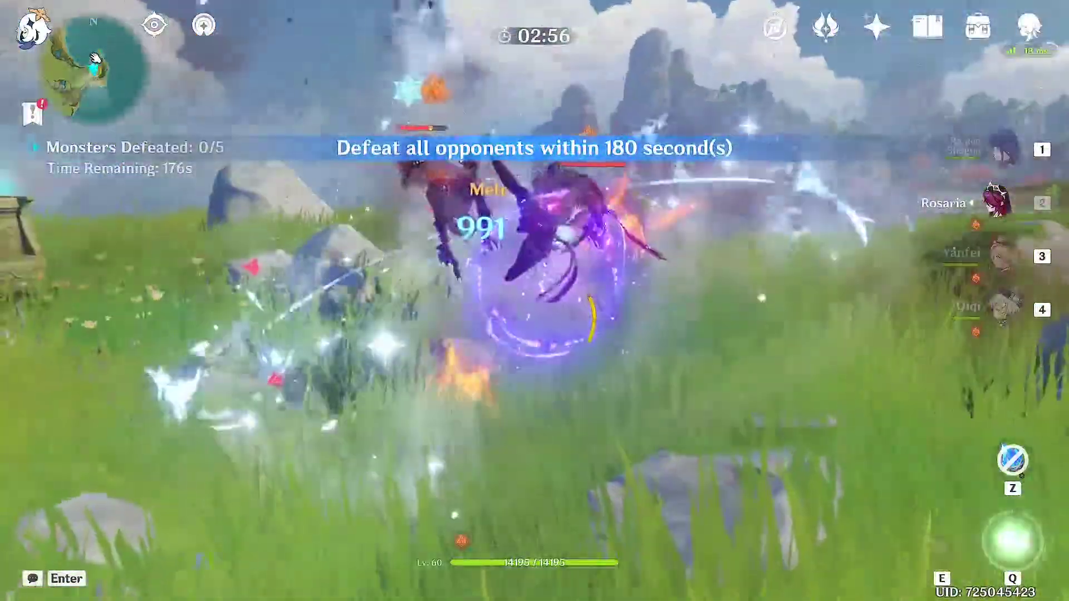
key(1)
key(e)
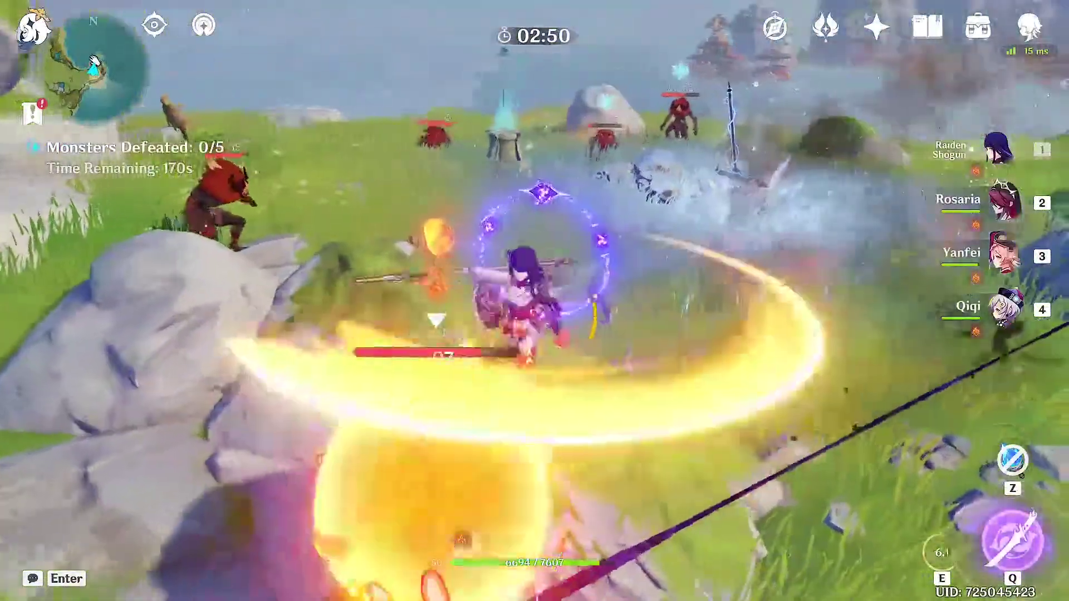
key(q)
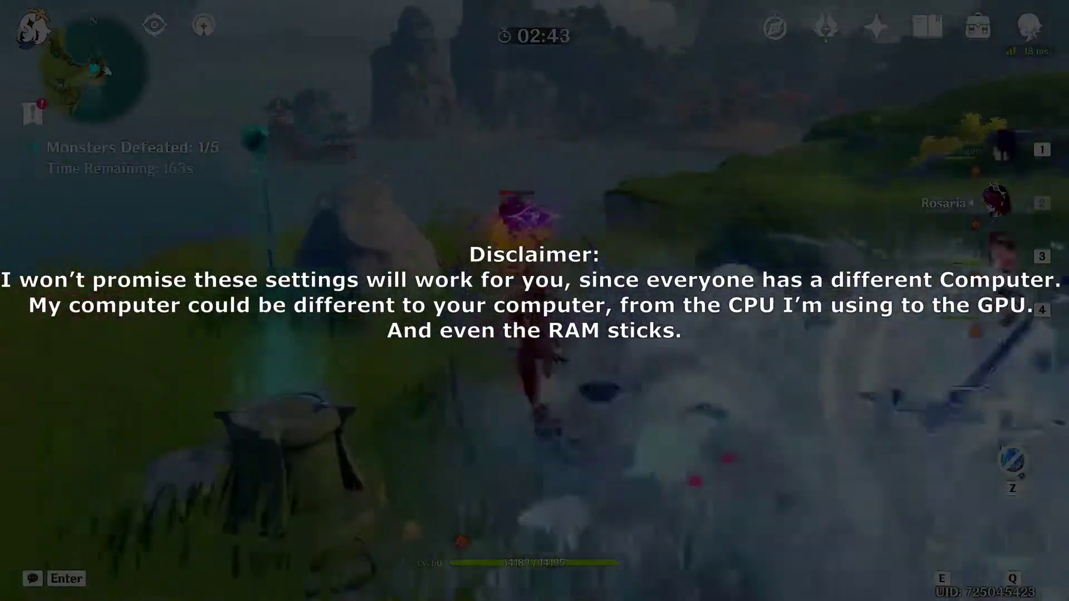
Continue the timed fight with Rosaria's skill and normal attacks, plus Qiqi's elemental skill and attacks.
key(e)
click(534, 301)
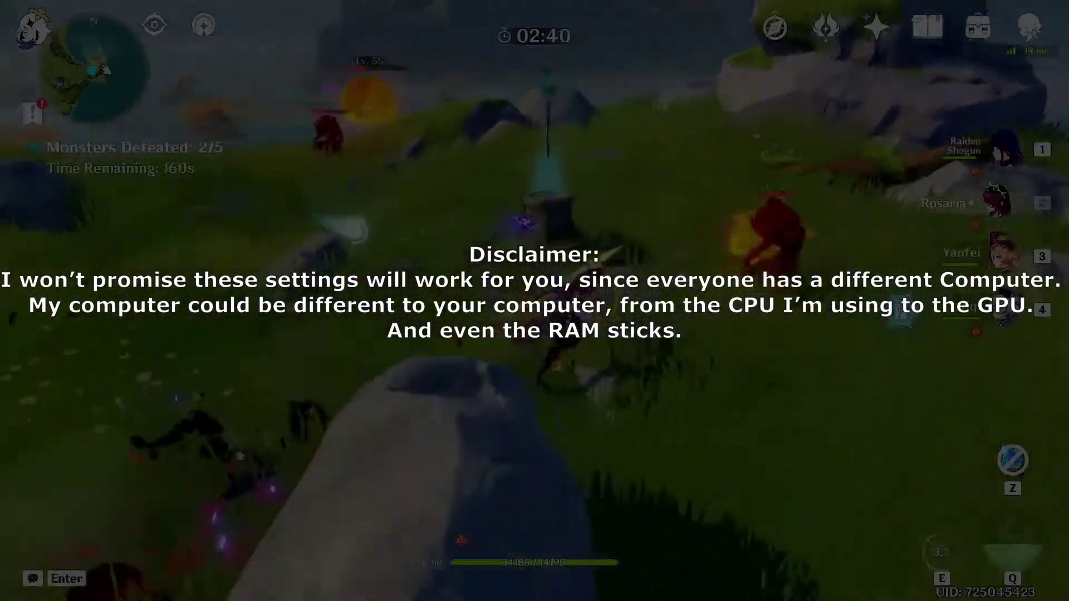
click(534, 300)
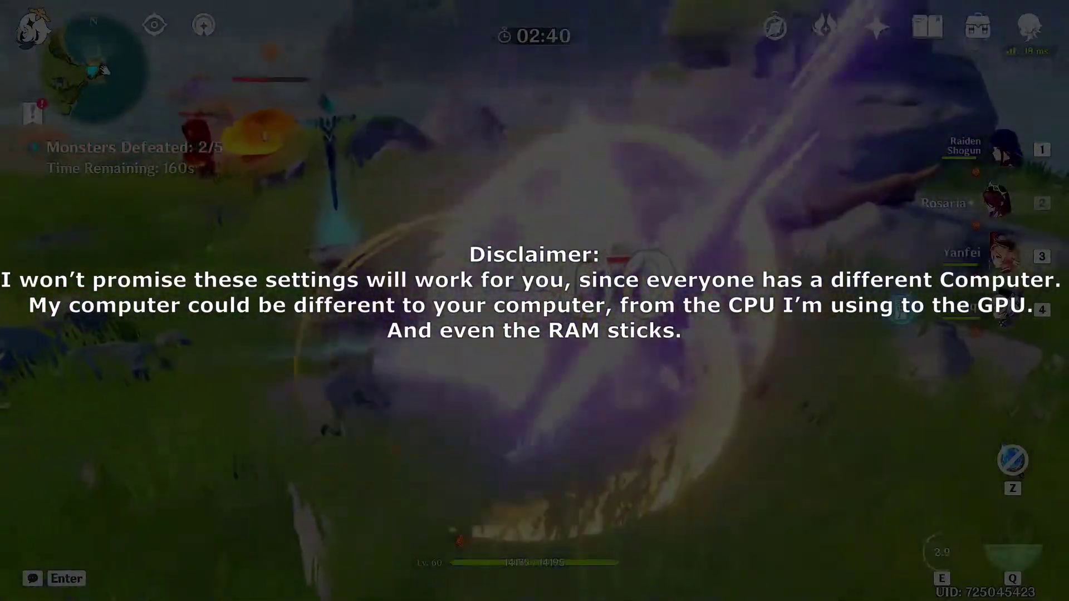
key(4)
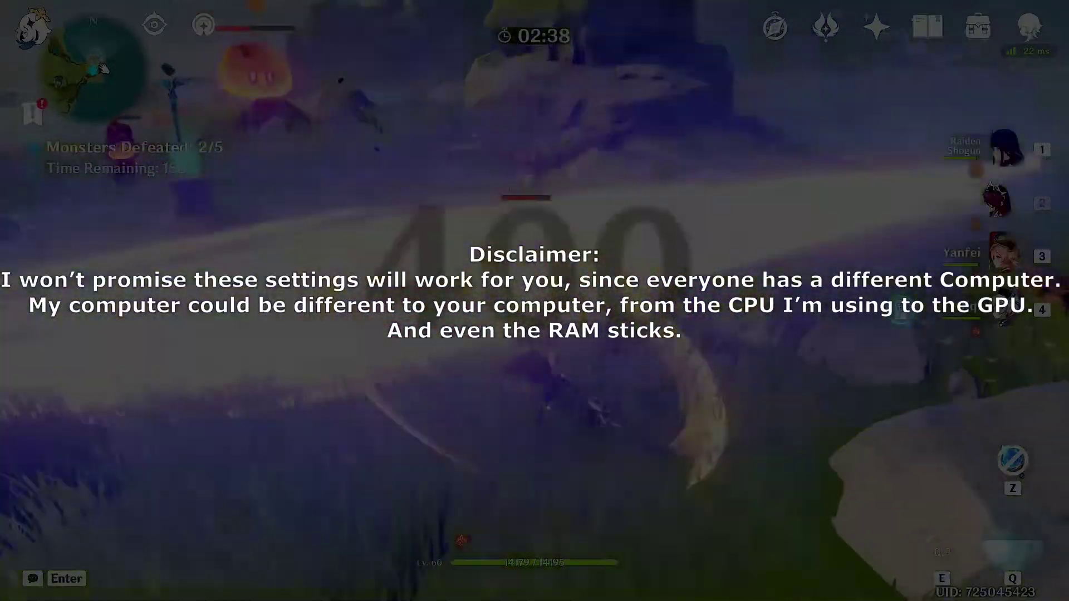
click(534, 301)
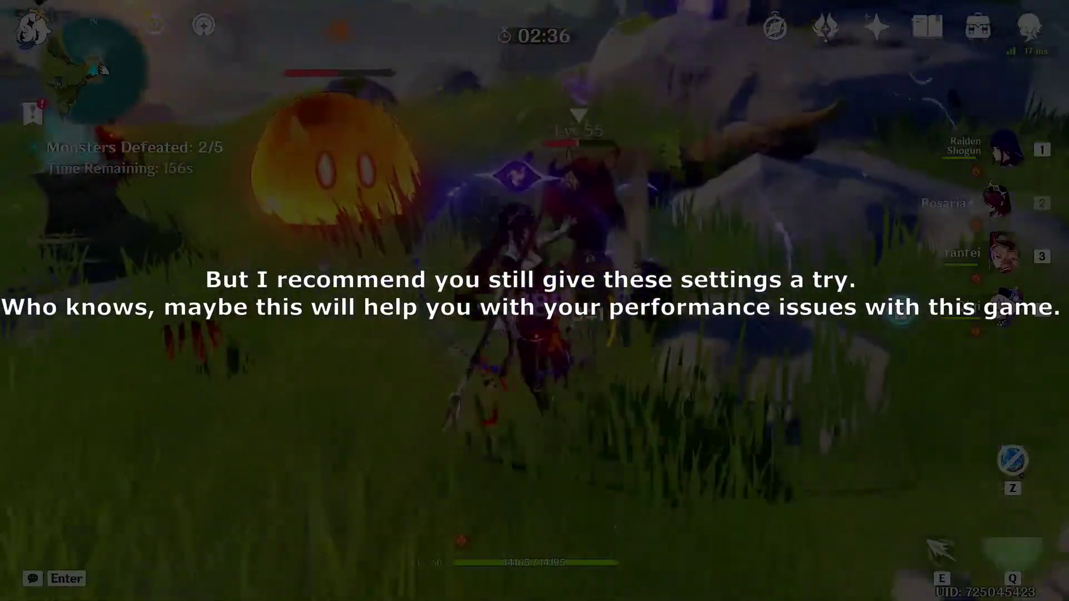
key(4)
key(e)
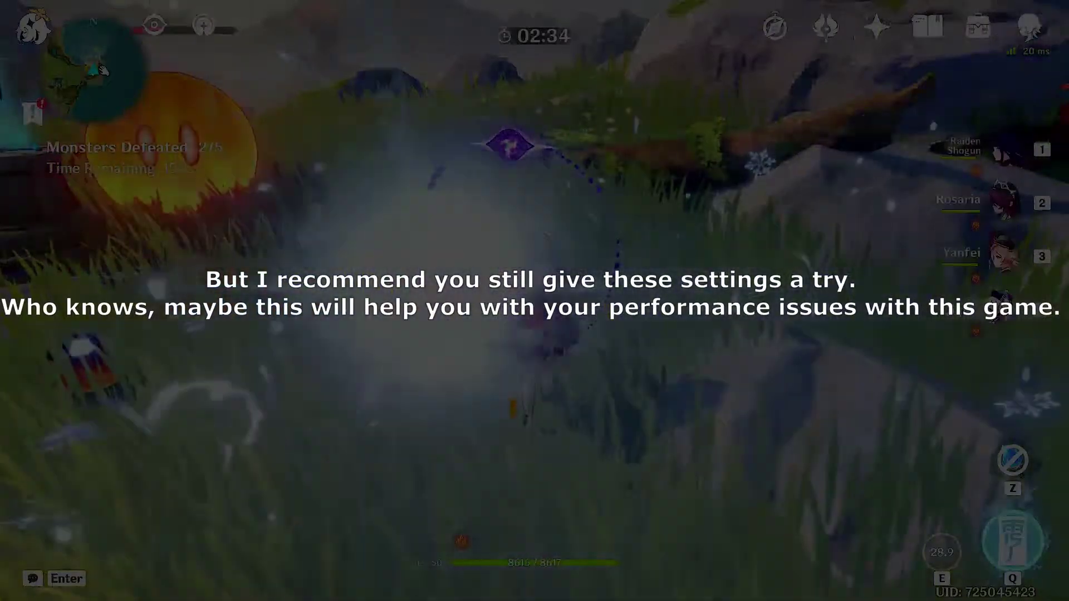
click(534, 300)
click(534, 301)
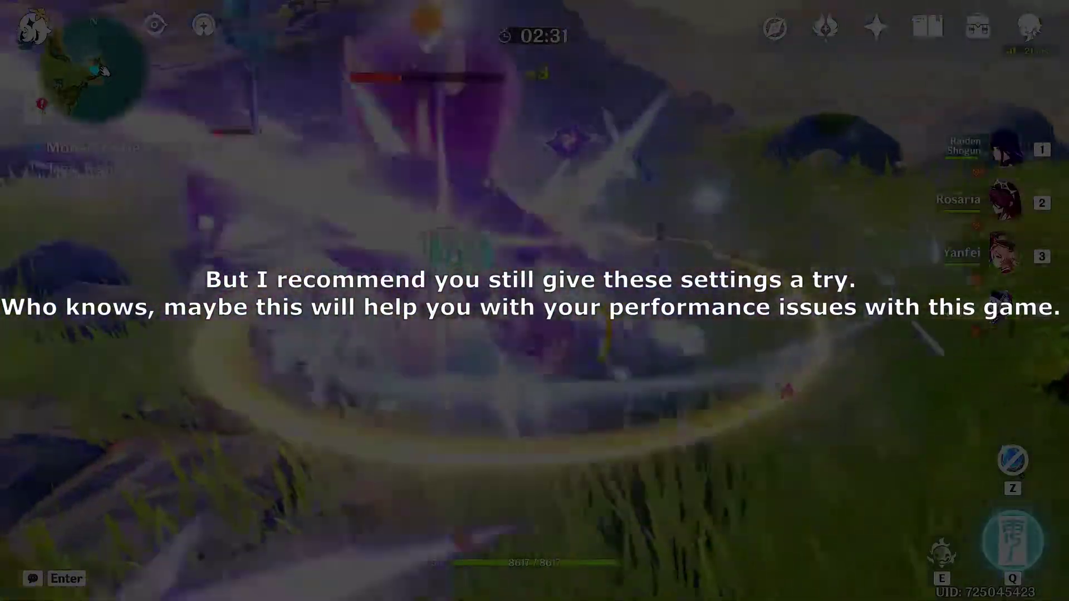
click(534, 300)
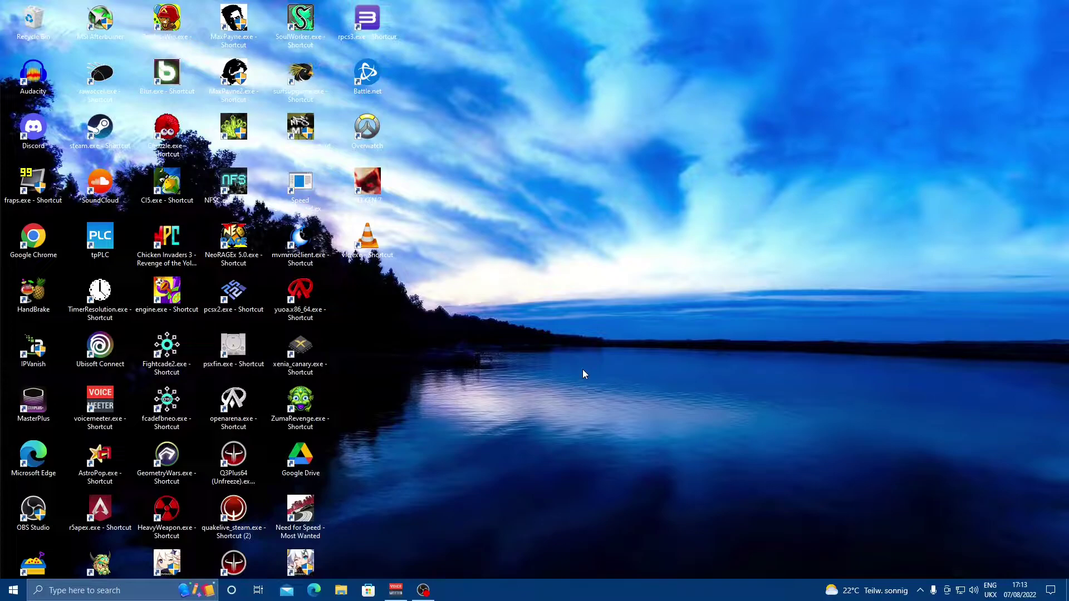
Switch to Windows Settings and open the advanced display settings in the System category.
key(super)
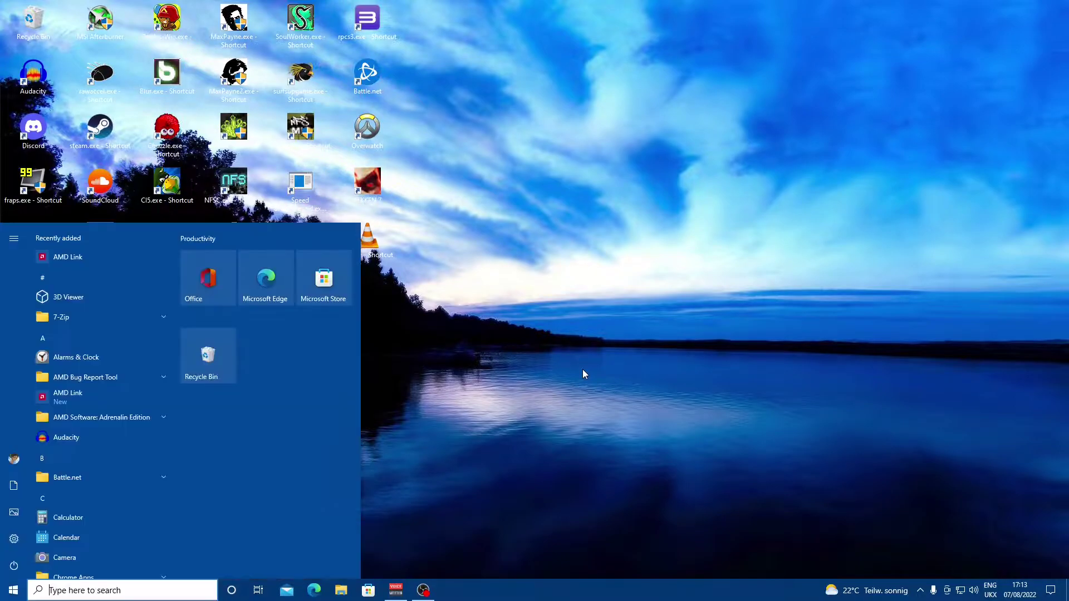
text(settings)
key(Return)
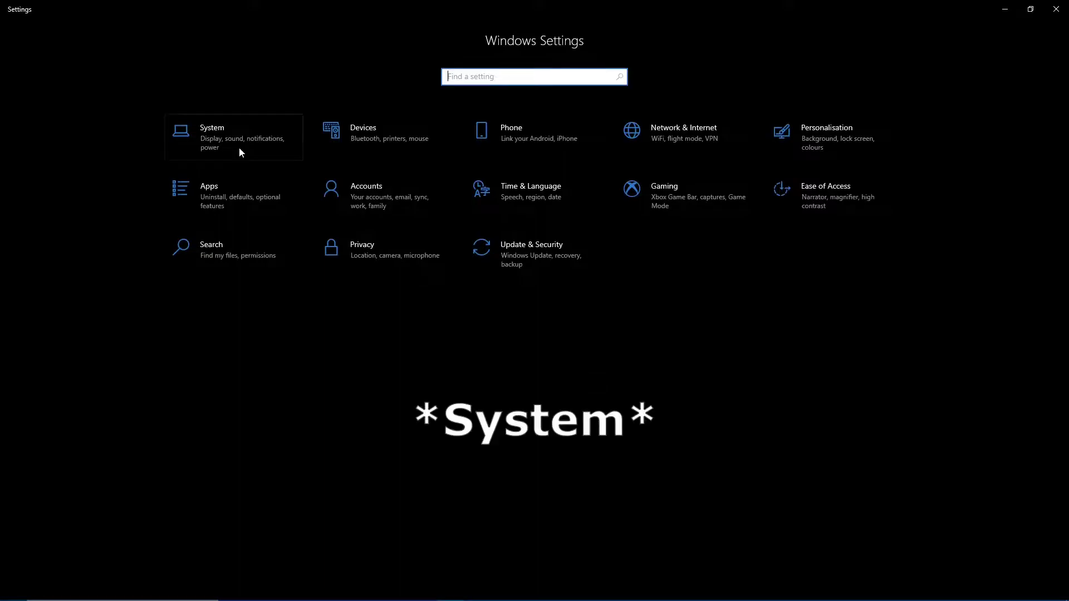
click(239, 148)
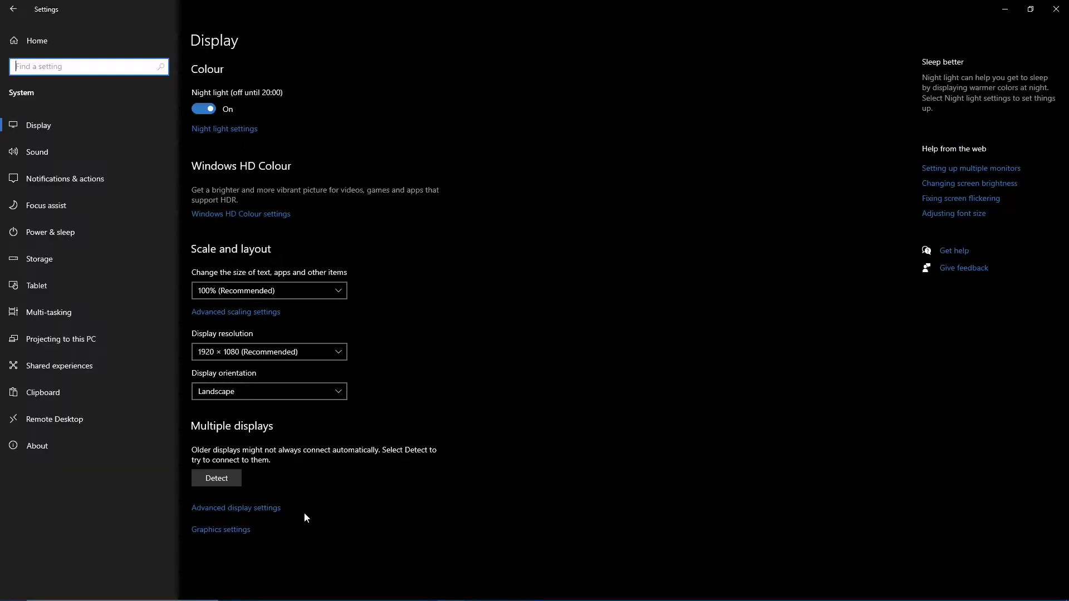
click(258, 510)
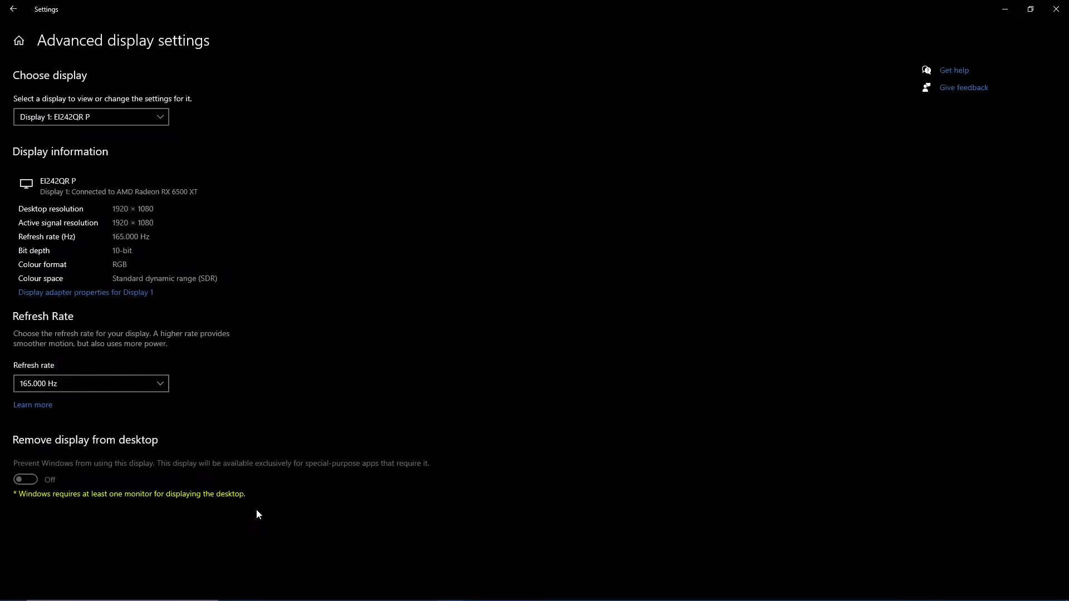
Set the display's refresh rate to 60.000 Hz, keep the change and minimise the Settings window.
click(163, 391)
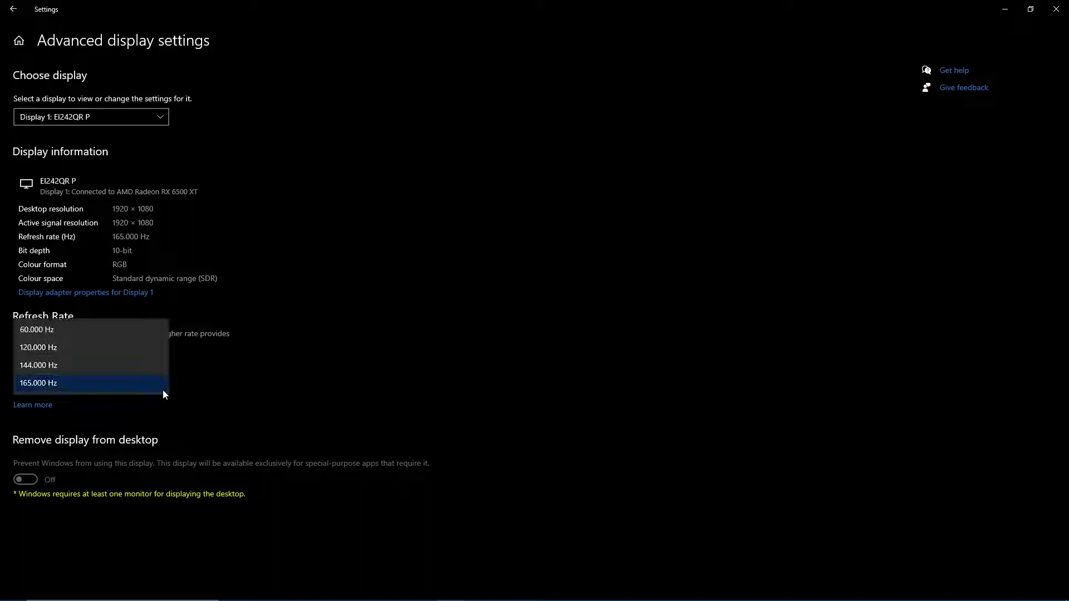
click(121, 332)
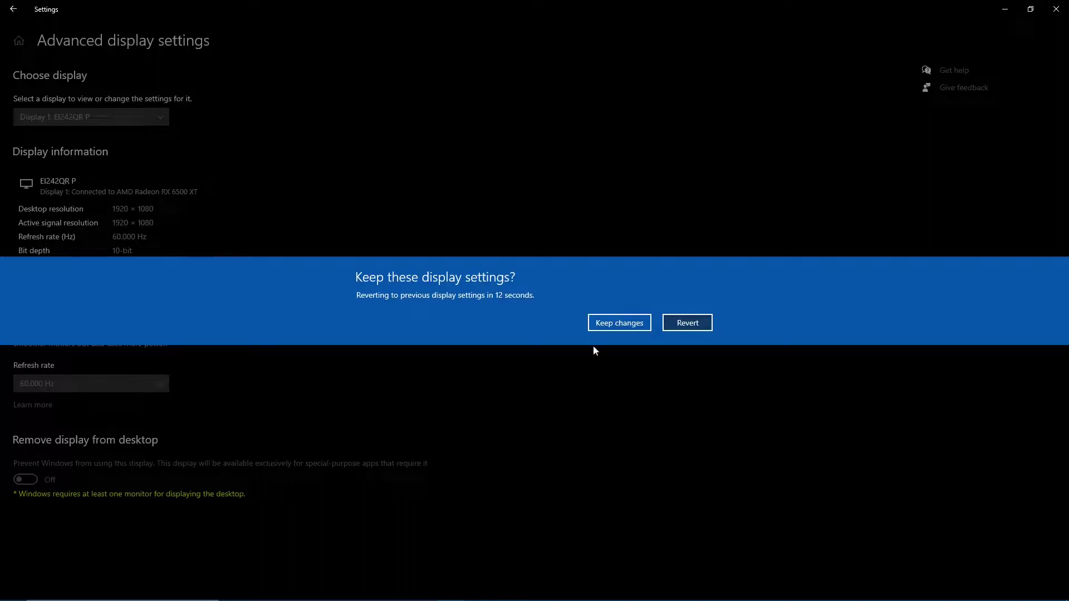
click(624, 326)
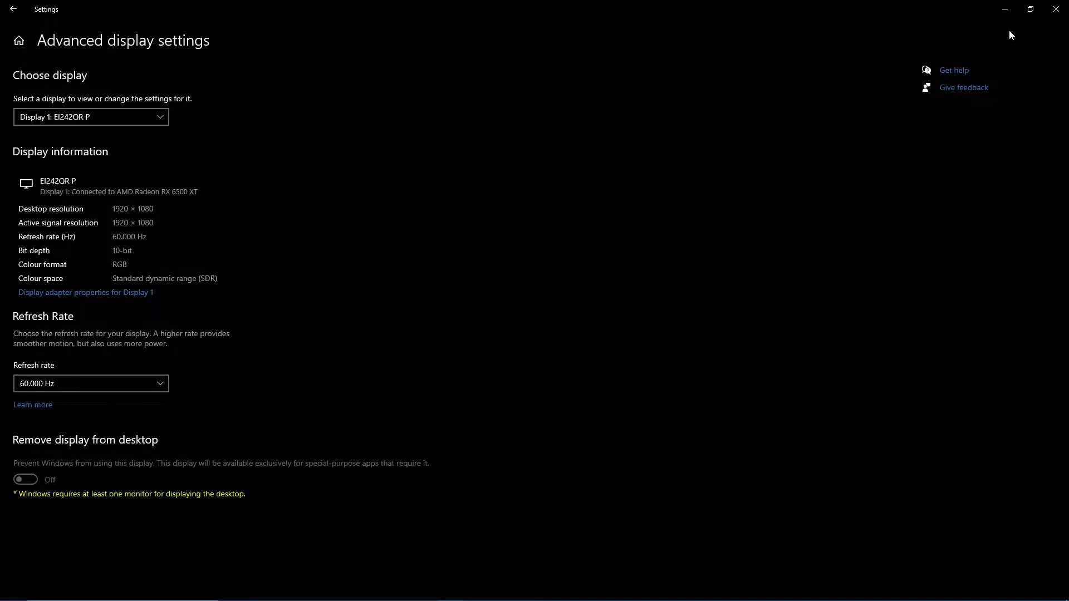
click(1005, 10)
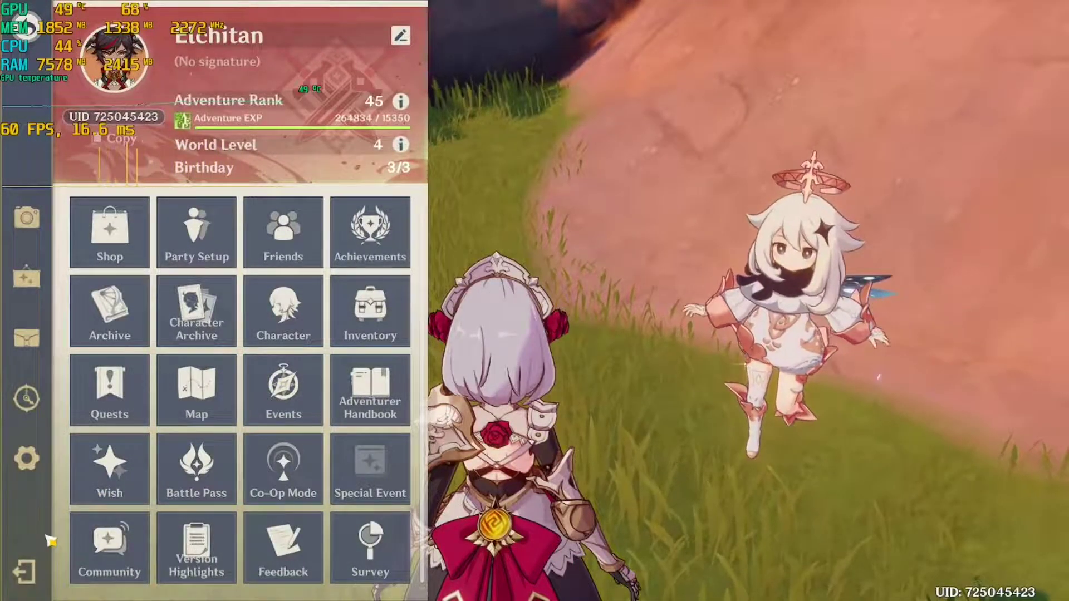
Switch to Genshin Impact, open its graphics settings and set V-Sync to Off.
click(44, 462)
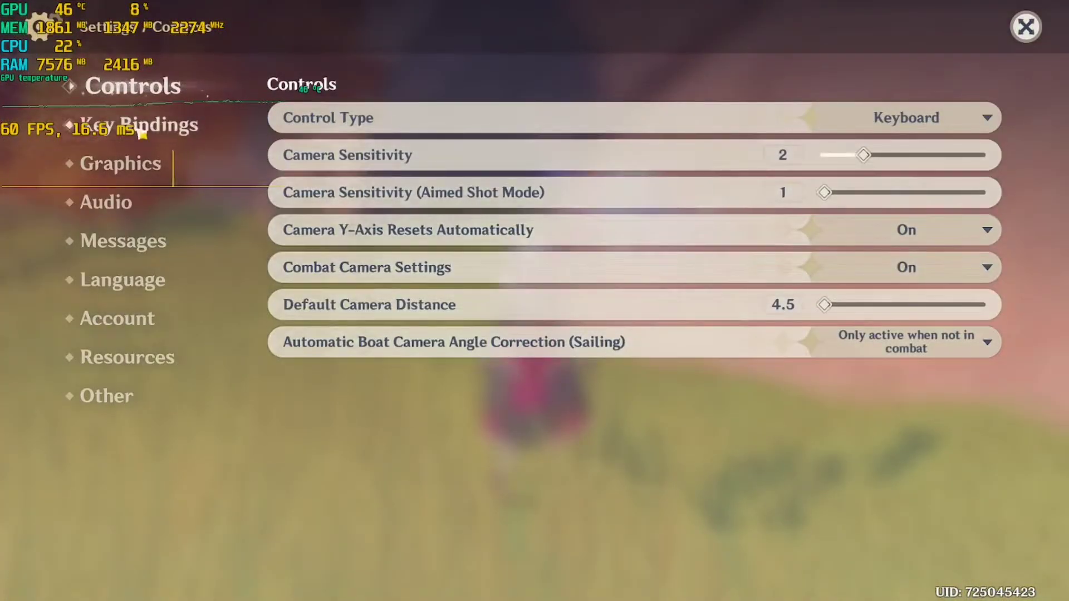
click(143, 167)
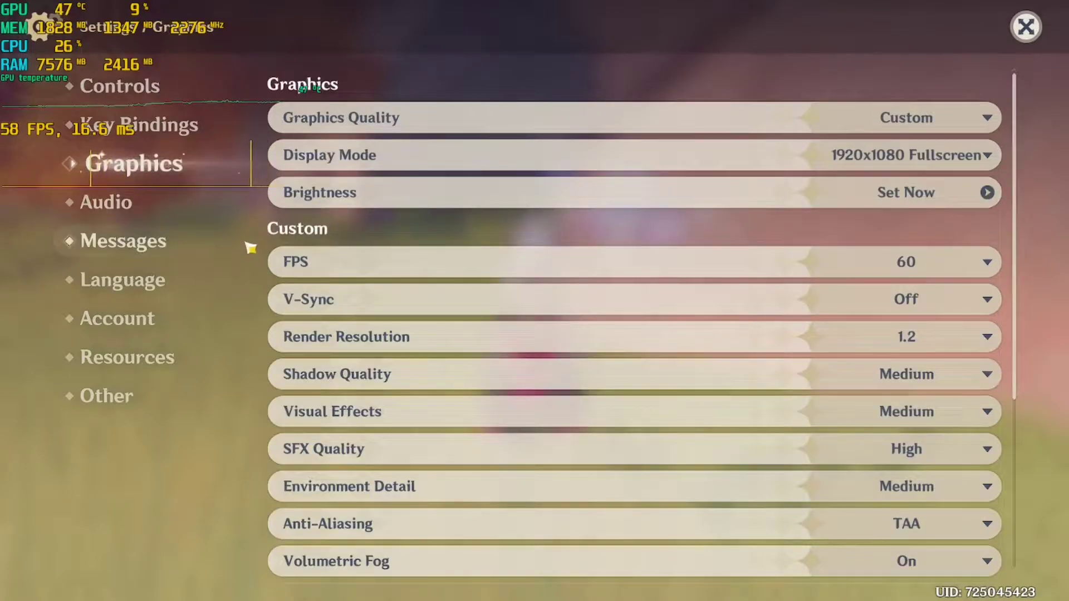
click(938, 302)
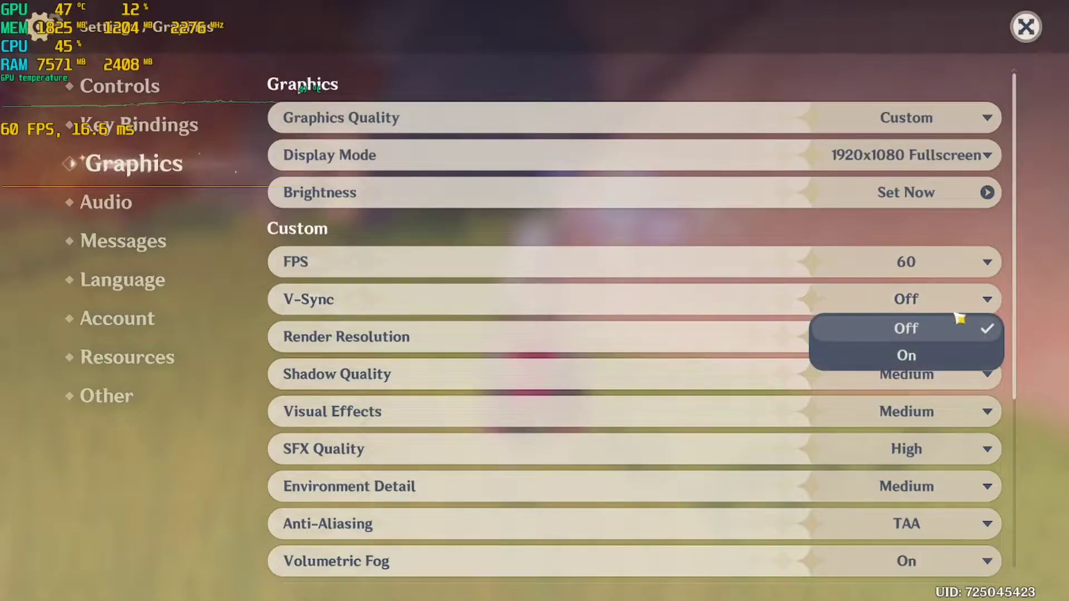
click(959, 325)
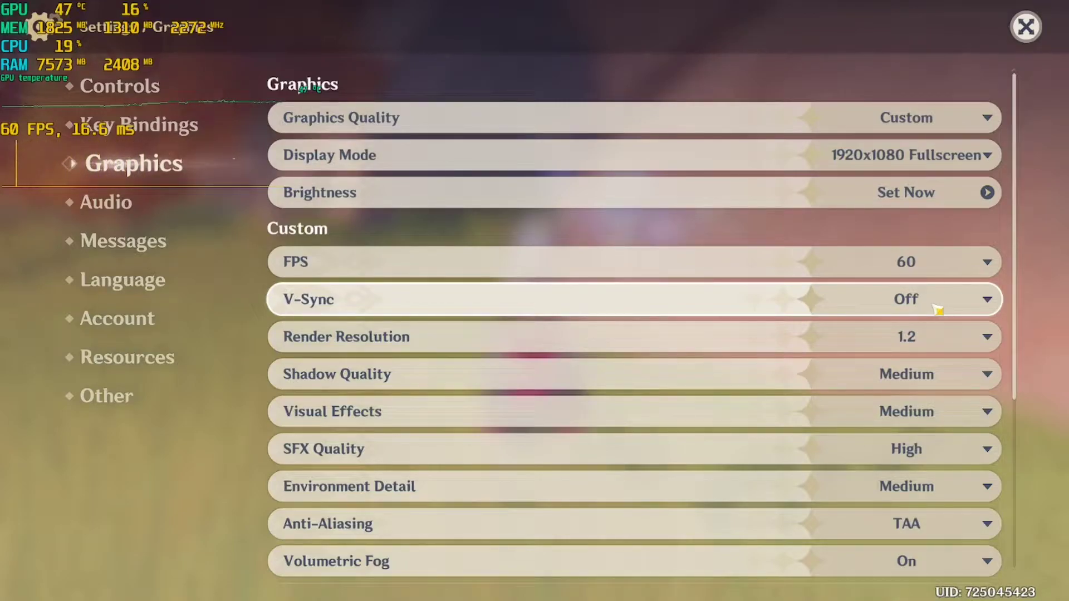
click(939, 309)
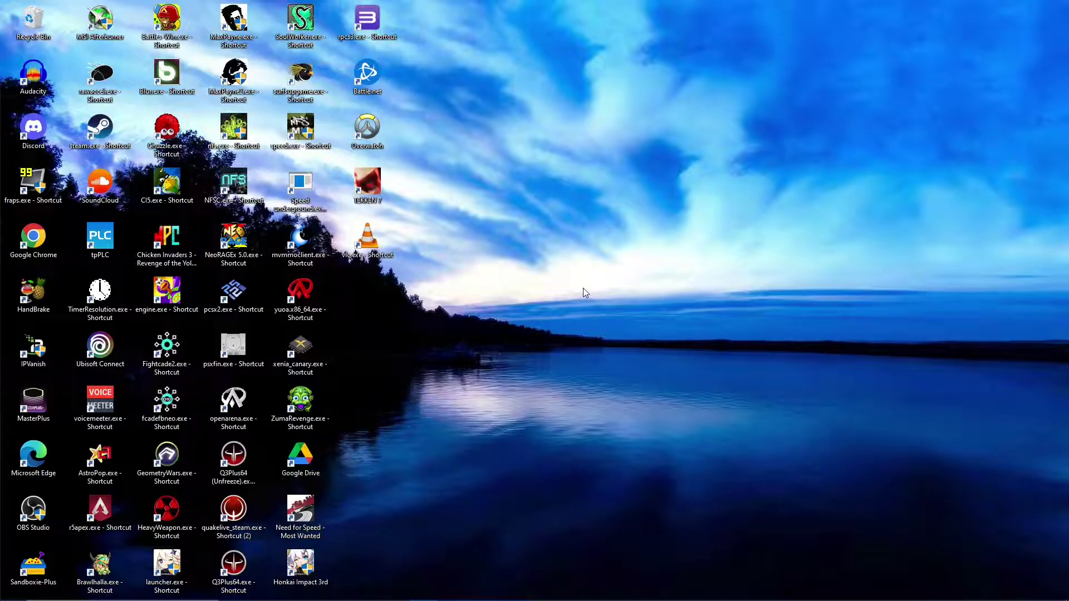
Open the AMD Software application from the desktop.
right_click(567, 312)
click(583, 319)
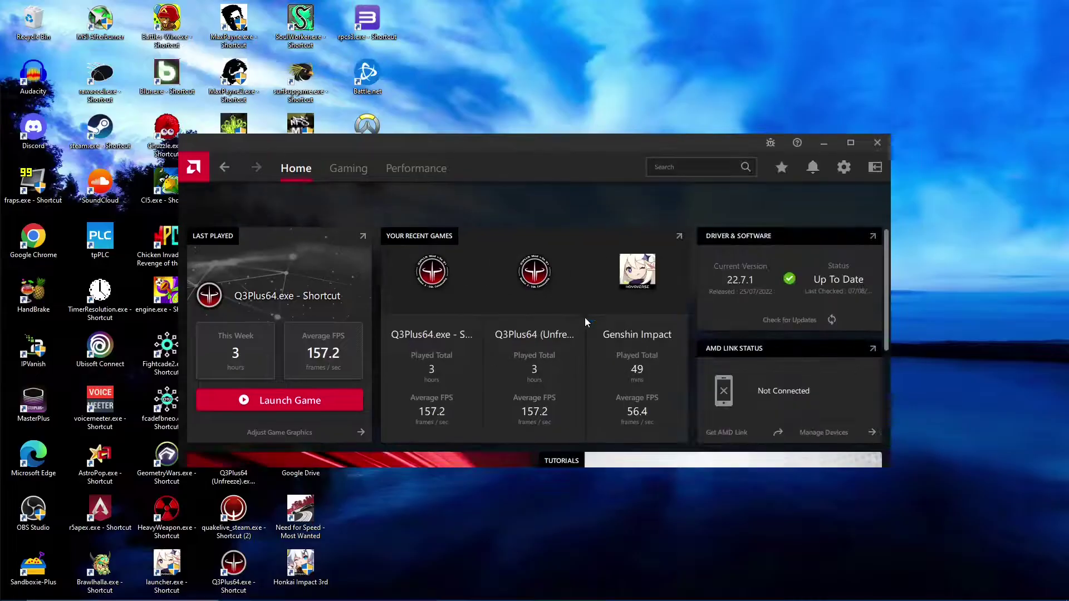
click(584, 322)
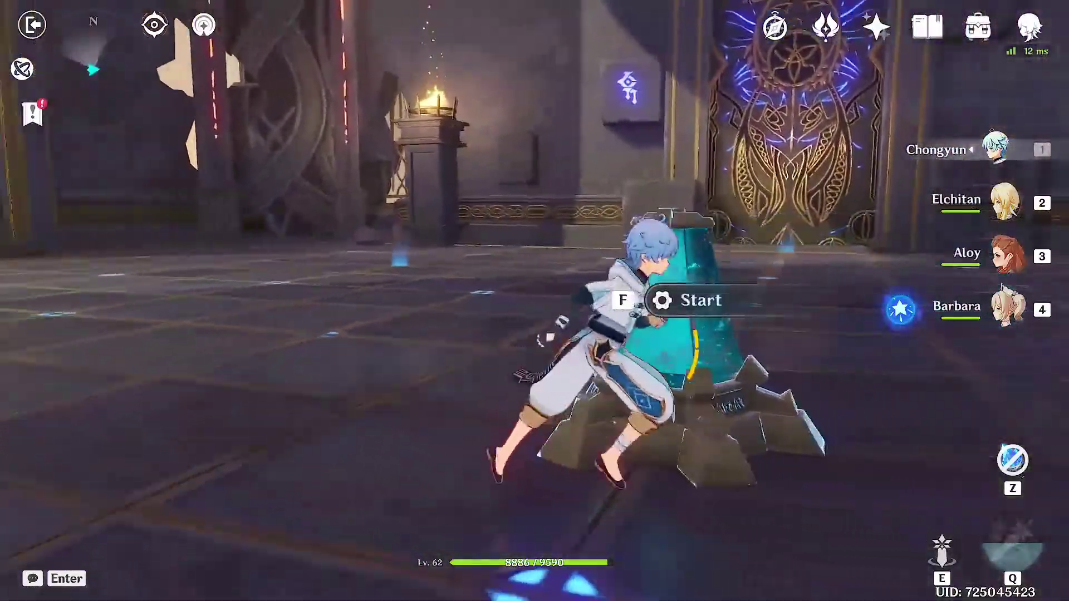
Start the domain challenge to defeat 20 opponents in Genshin Impact.
key(f)
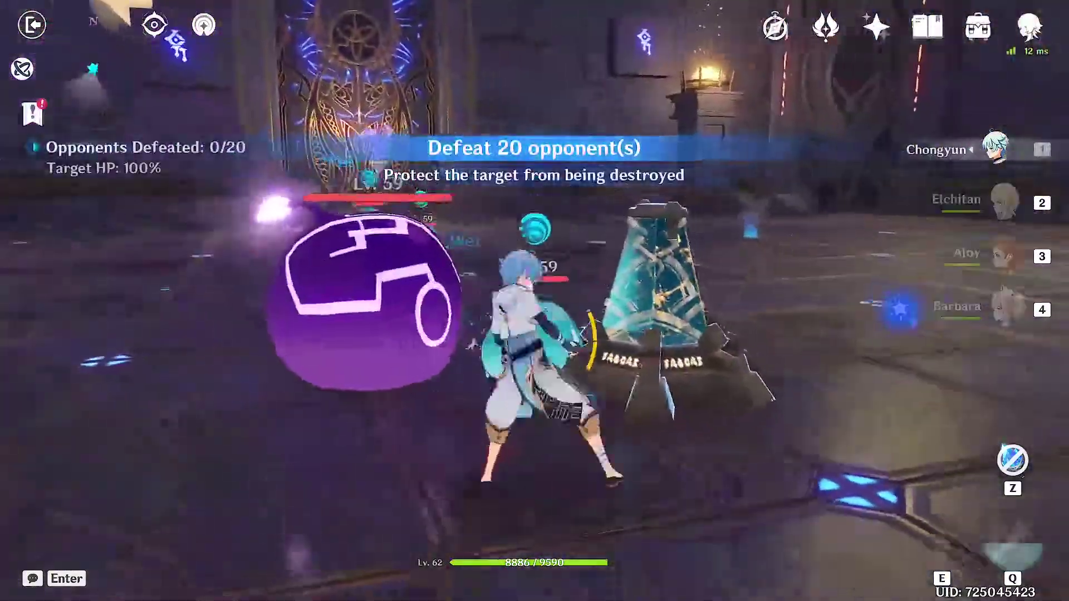
Fight the domain's slimes by rotating through Chongyun, the Traveler and Aloy, using their elemental skills and bursts.
key(e)
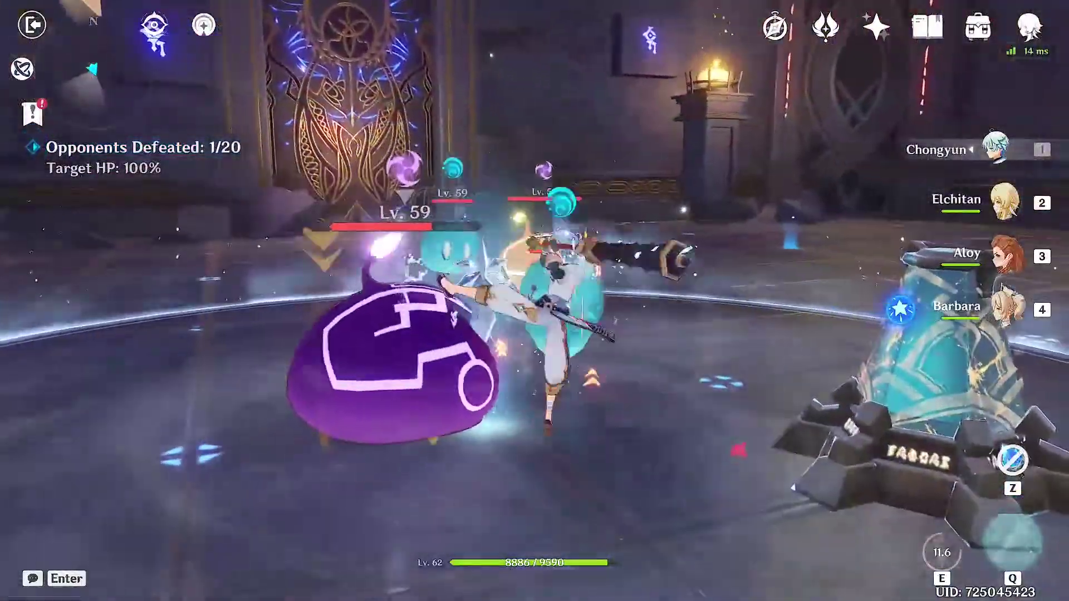
key(2)
key(e)
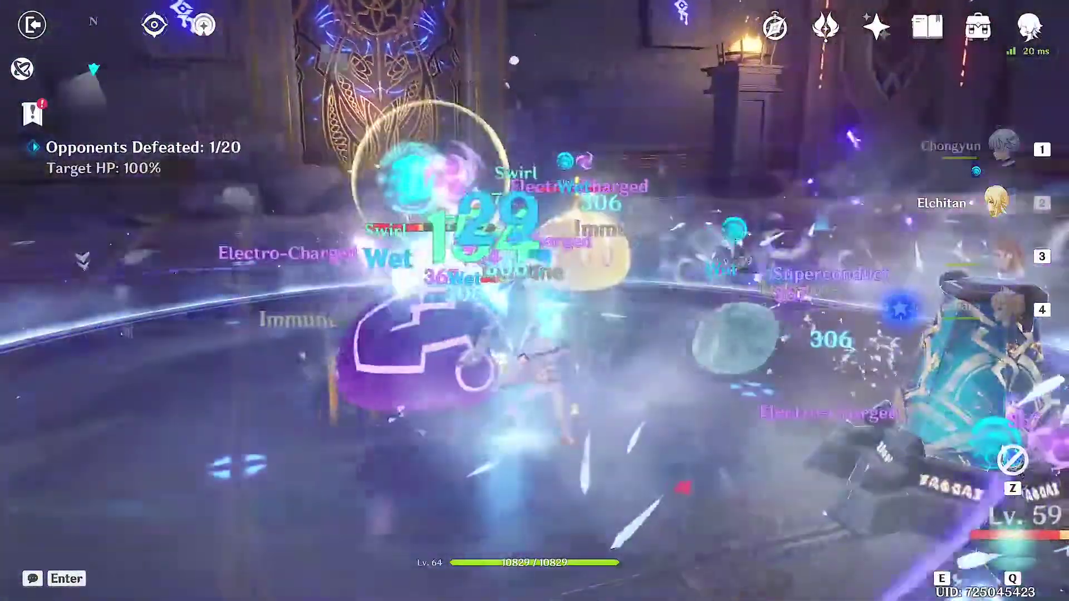
key(3)
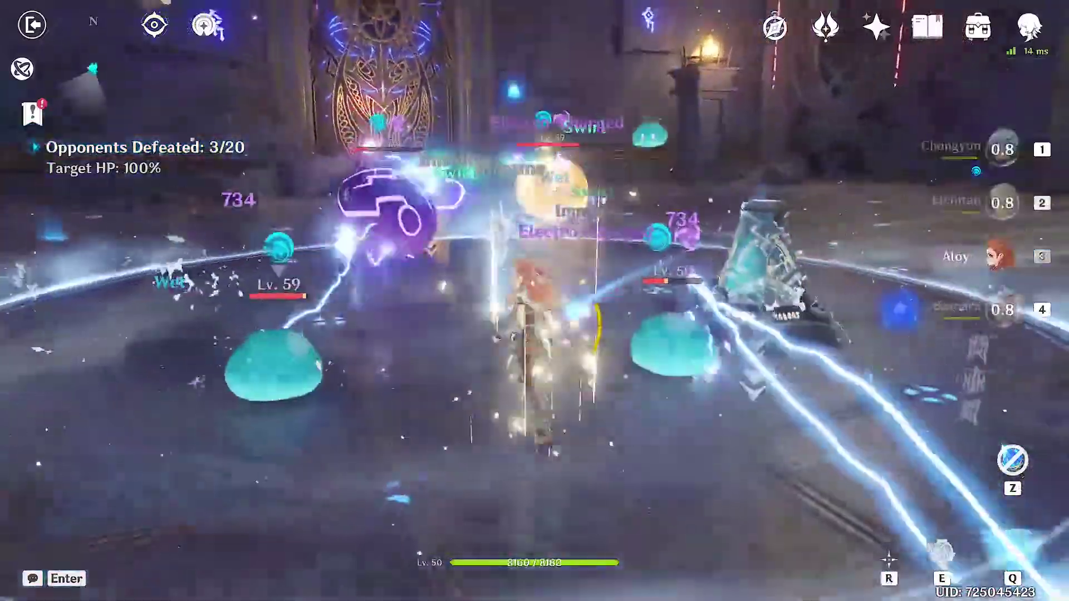
key(1)
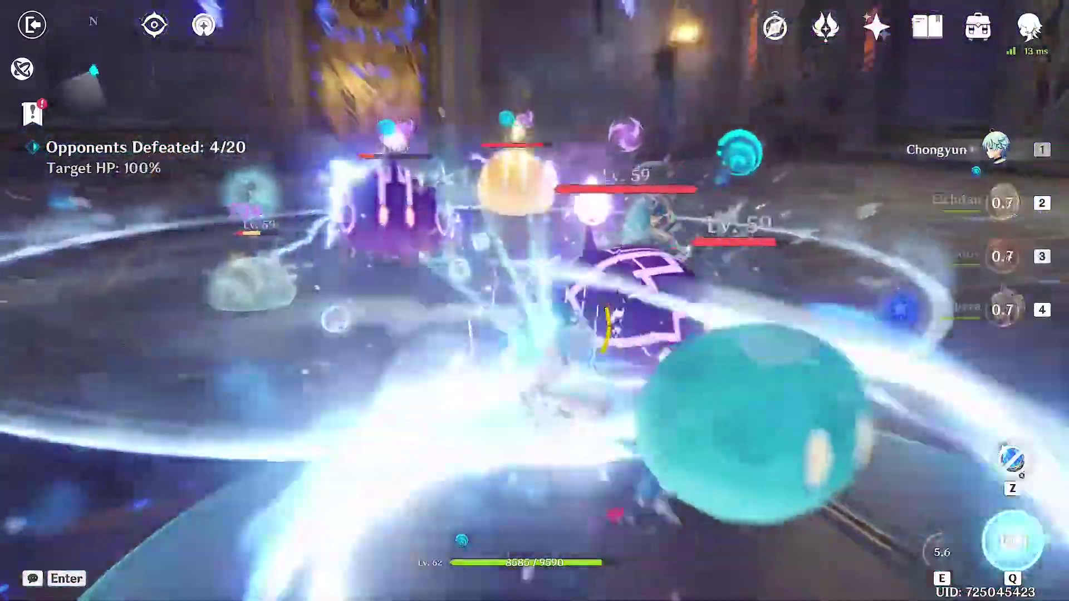
key(q)
key(3)
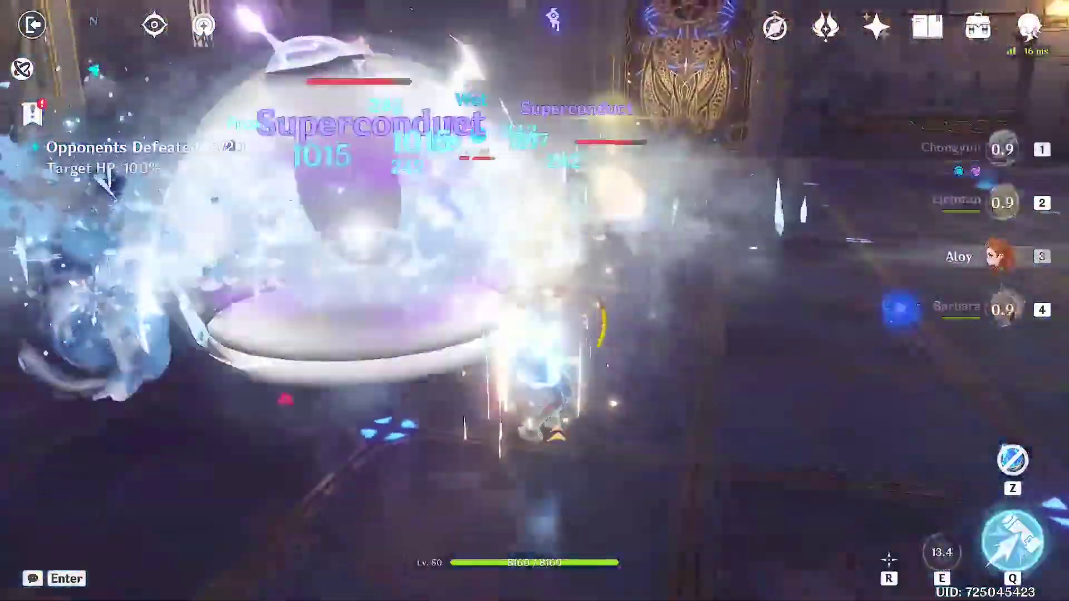
key(q)
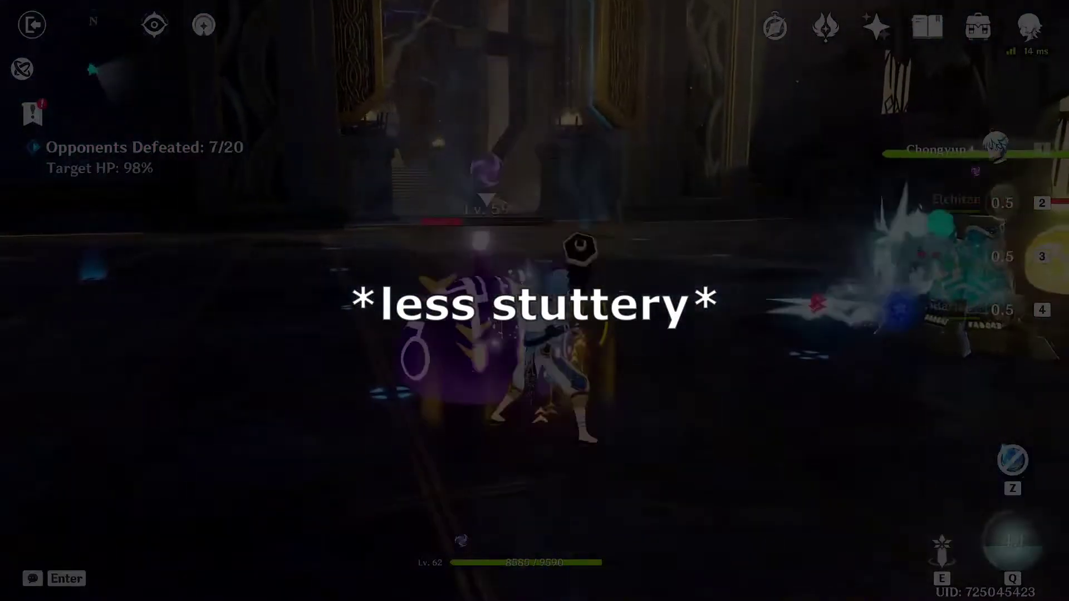
key(1)
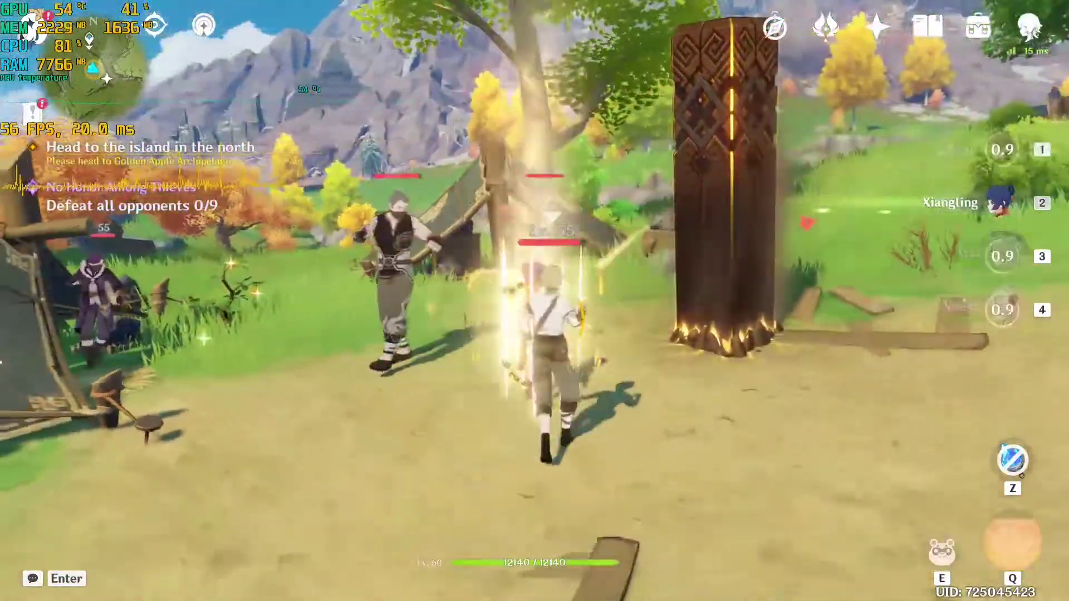
Fight the Treasure Hoarders at the camp with Lisa's elemental skill and Zhongli's elemental burst.
key(s)
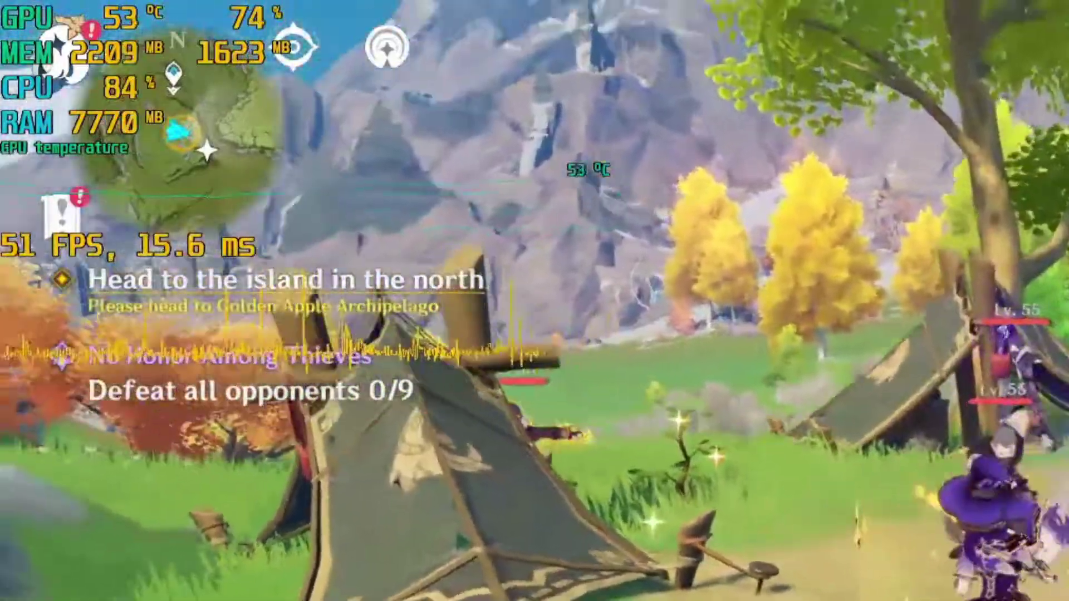
key(e)
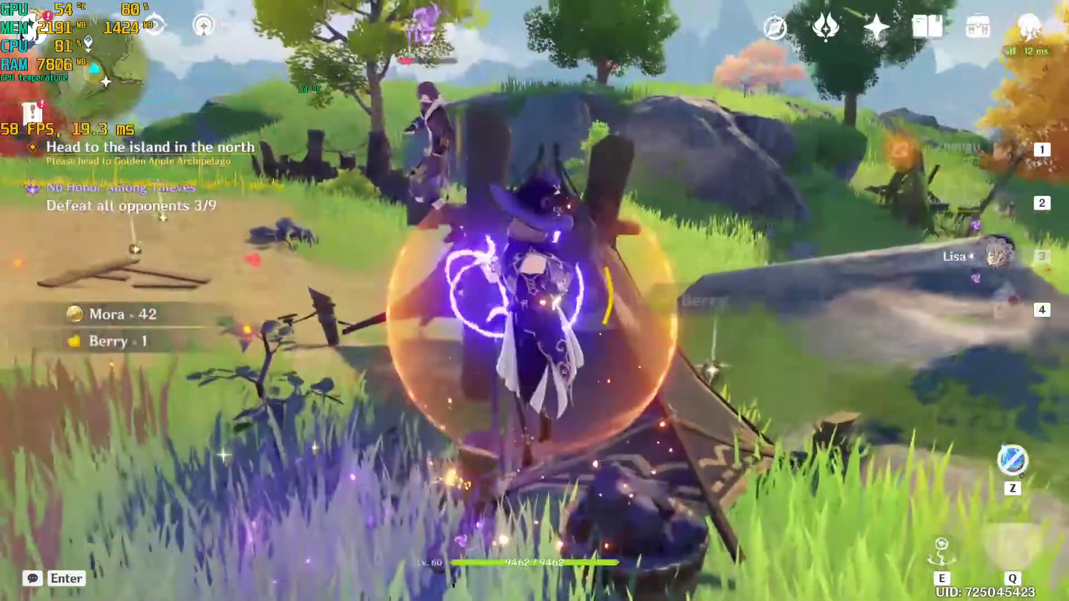
key(1)
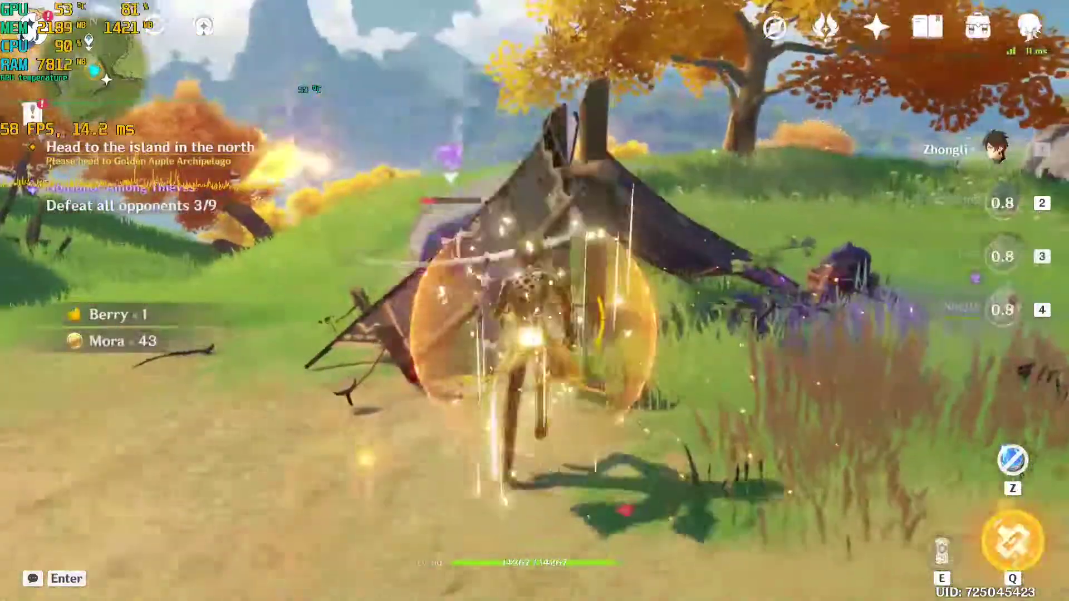
key(q)
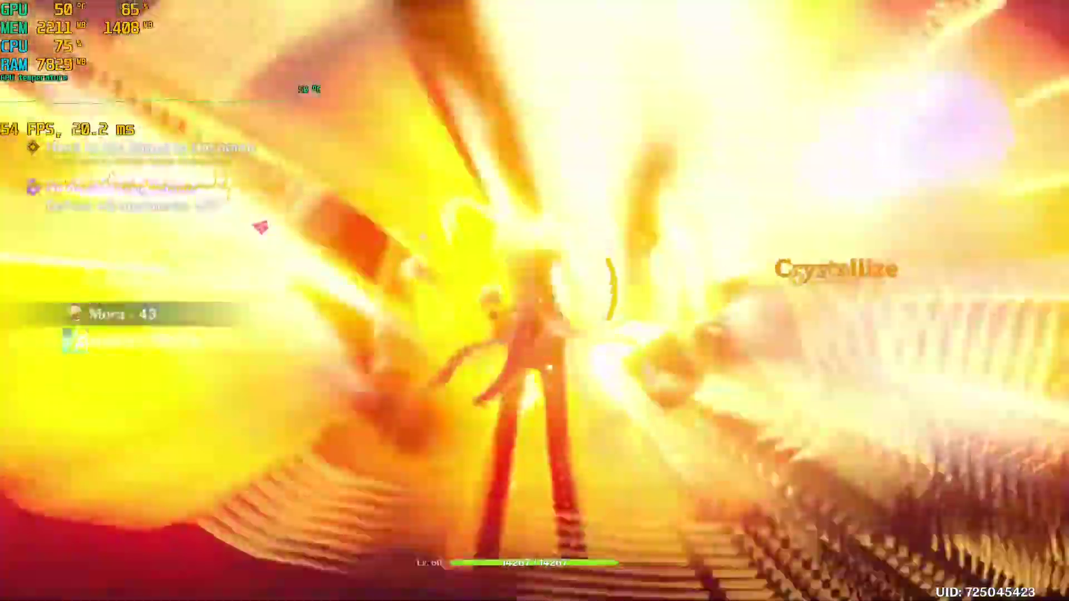
key(w)
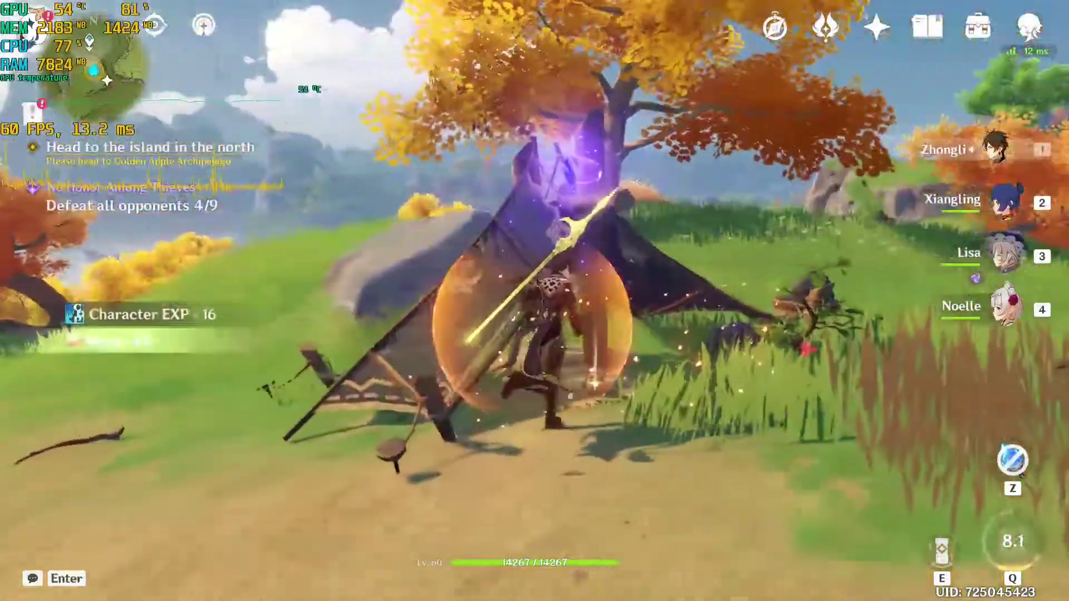
Collect the loot dropped around the Treasure Hoarders' tents as Zhongli.
key(f)
key(a)
key(w)
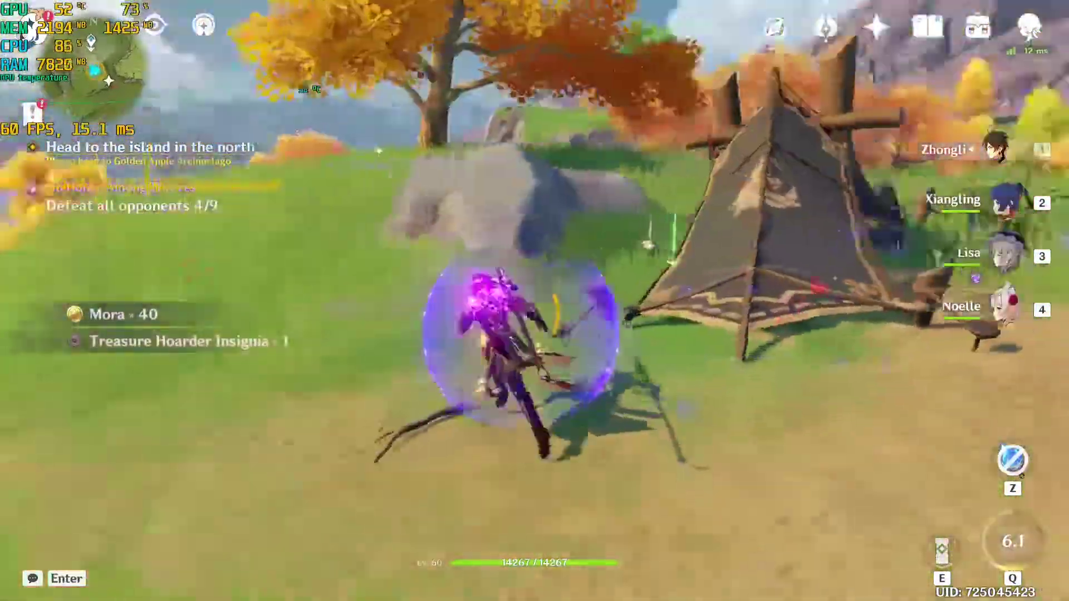
key(f)
key(f)
key(w)
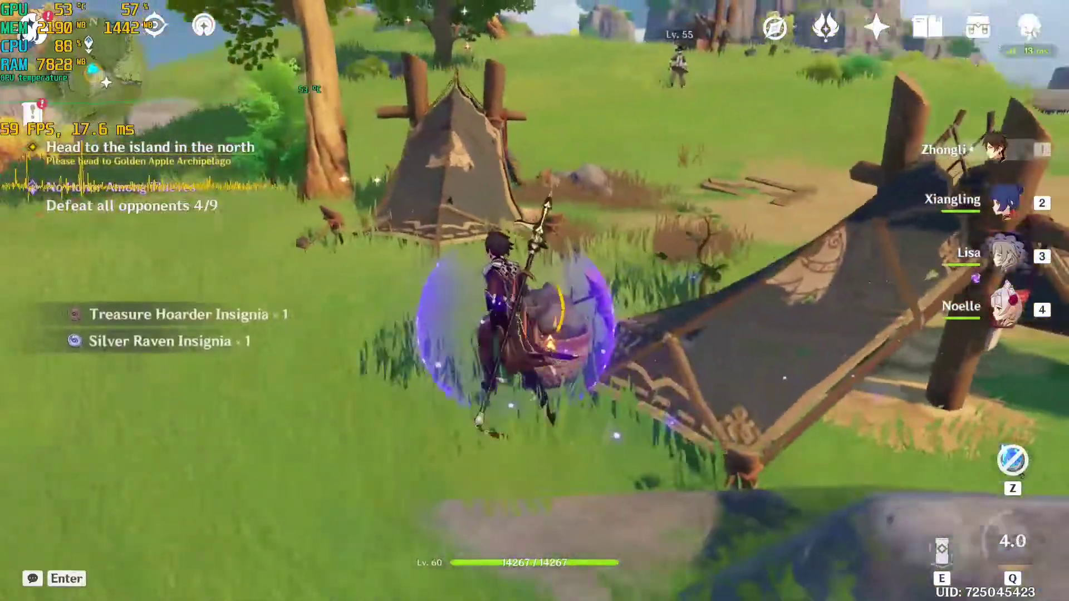
Run to the crossbow Treasure Hoarder on the hillside, attack with Zhongli's elemental skill and swap to Xiangling.
key(w)
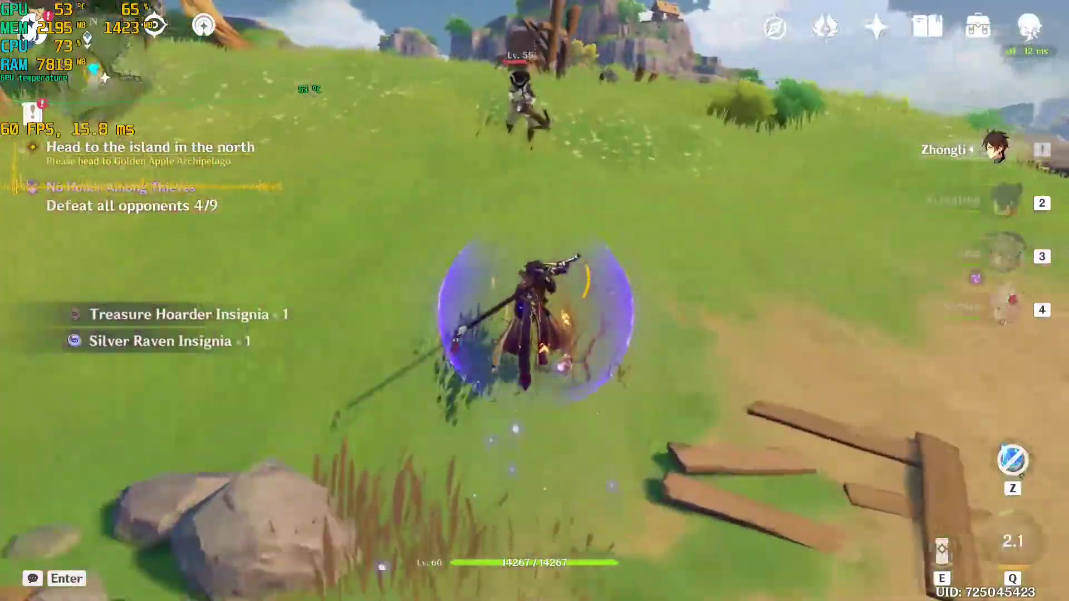
key(w)
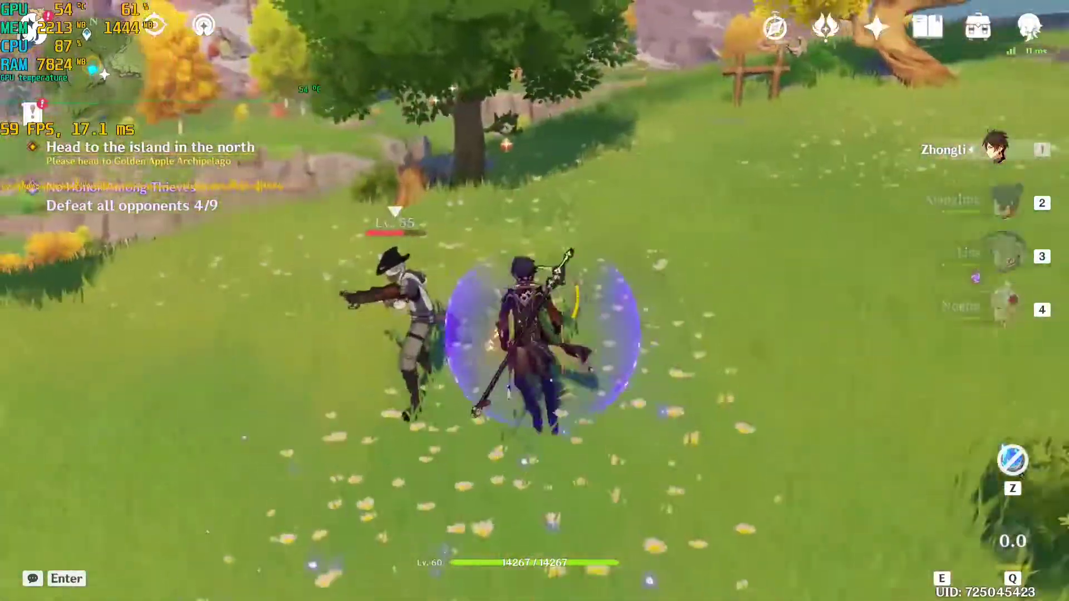
key(e)
key(2)
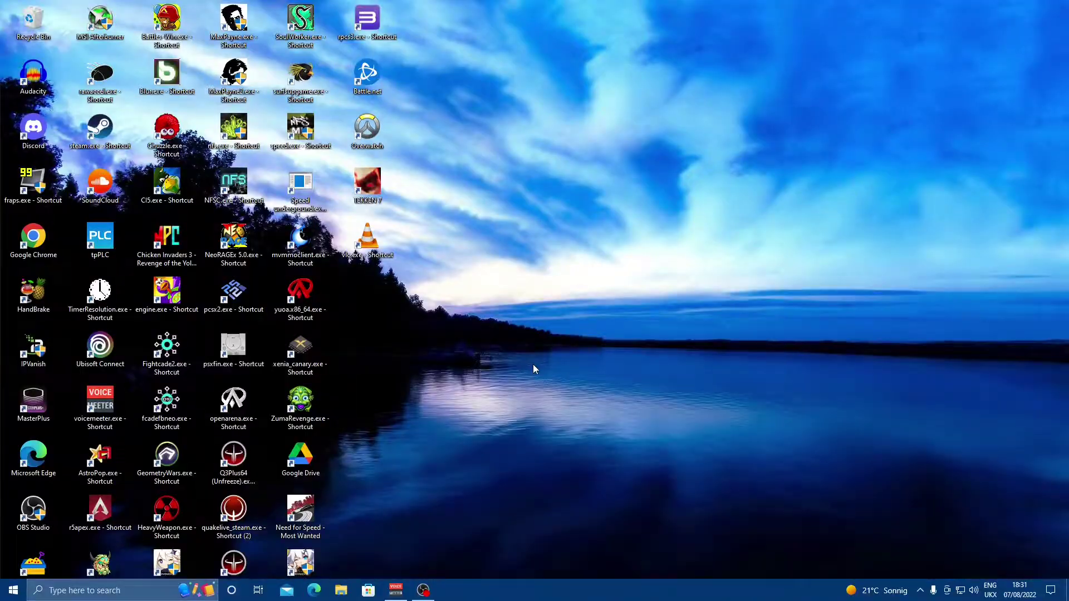
Search Windows for MSI Afterburner and dismiss the search.
key(super)
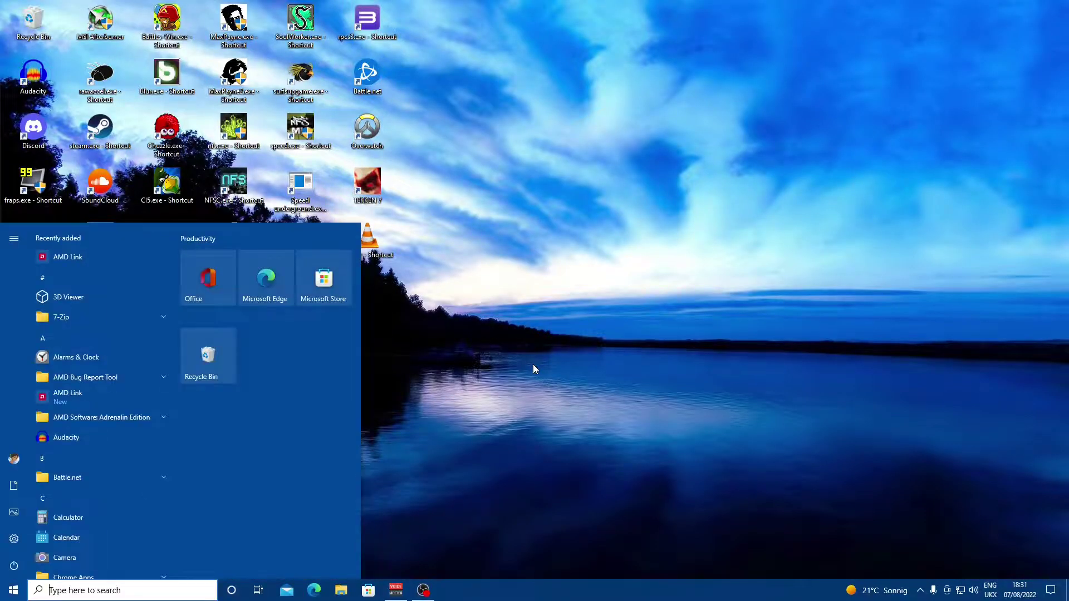
text(msi)
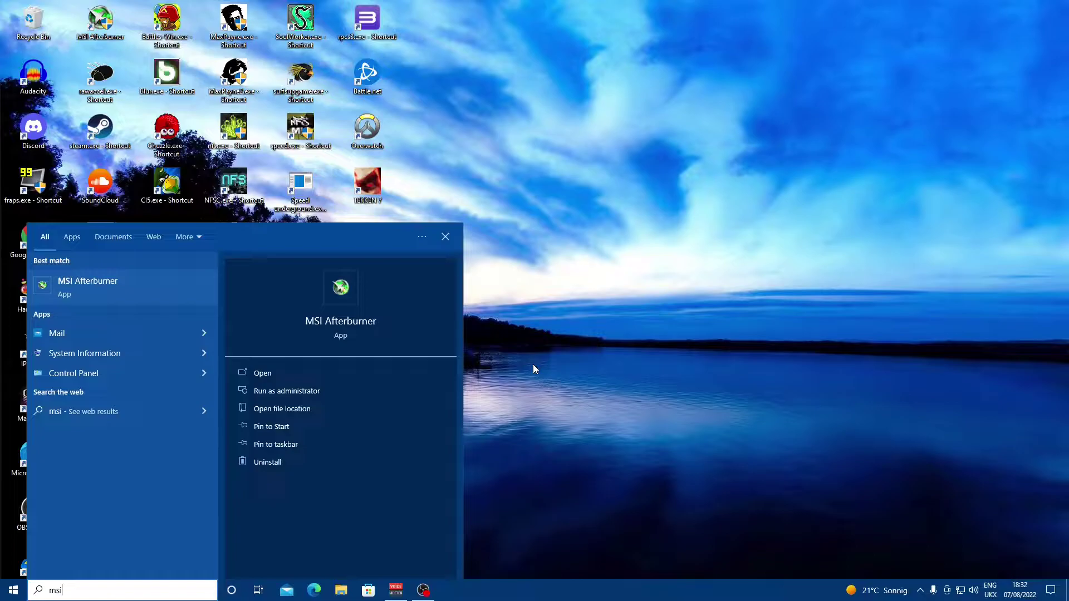
click(533, 364)
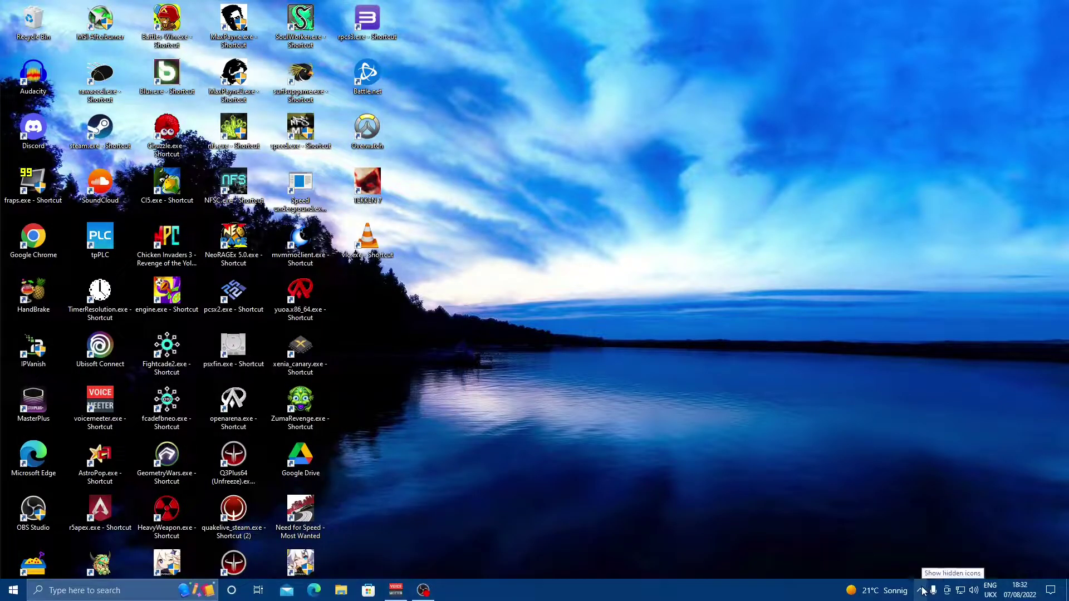
Open RivaTuner Statistics Server and add an application profile for GenshinImpact.exe.
click(922, 591)
click(920, 569)
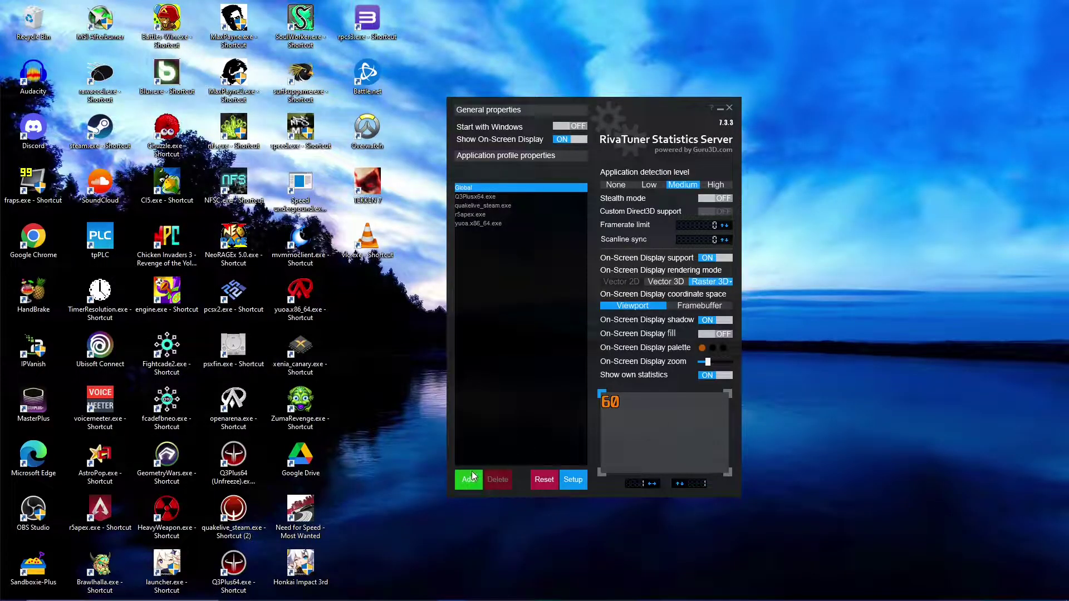
click(471, 479)
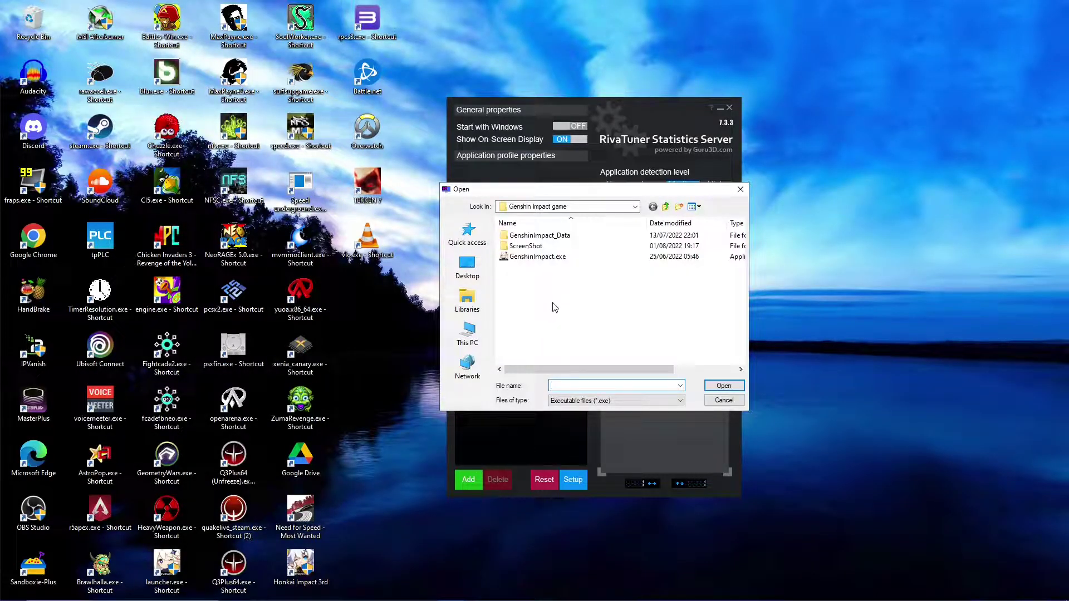
click(549, 259)
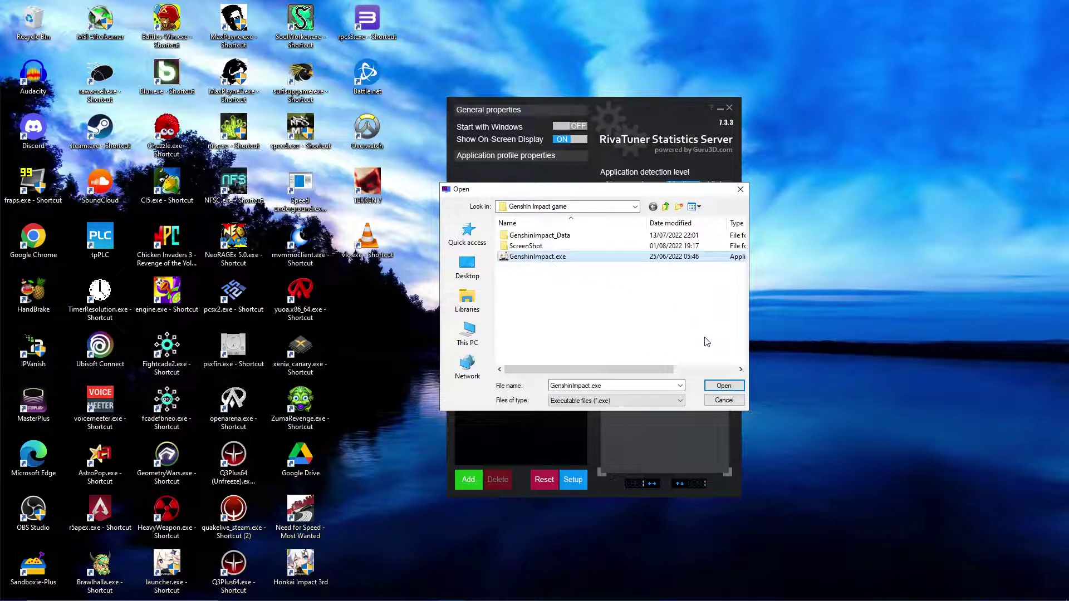
click(724, 386)
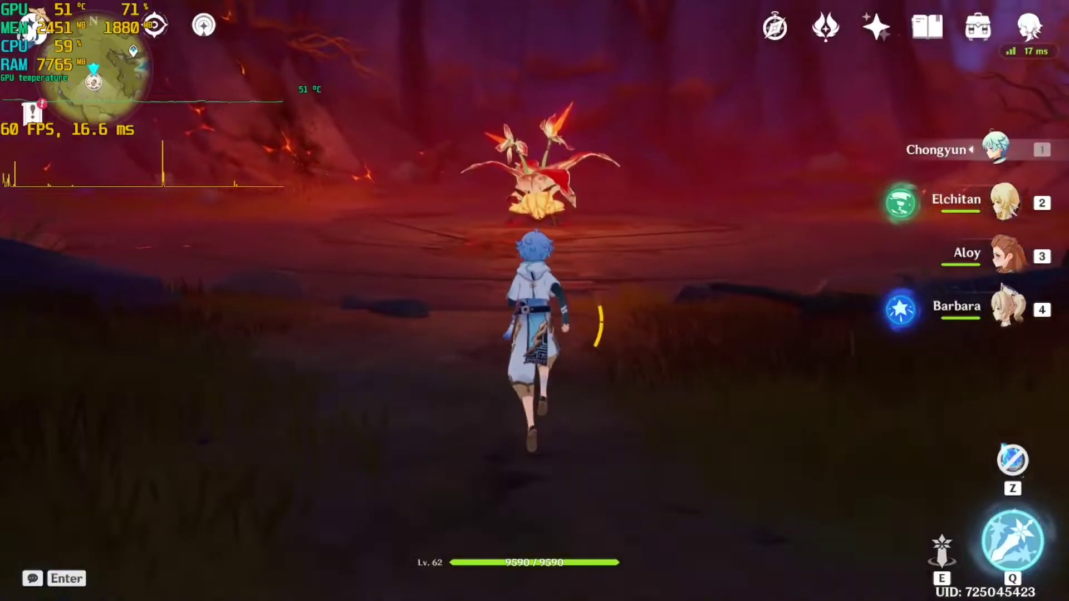
Approach the Pyro Regisvine, swap to Barbara and use her elemental skill near the boss.
key(w)
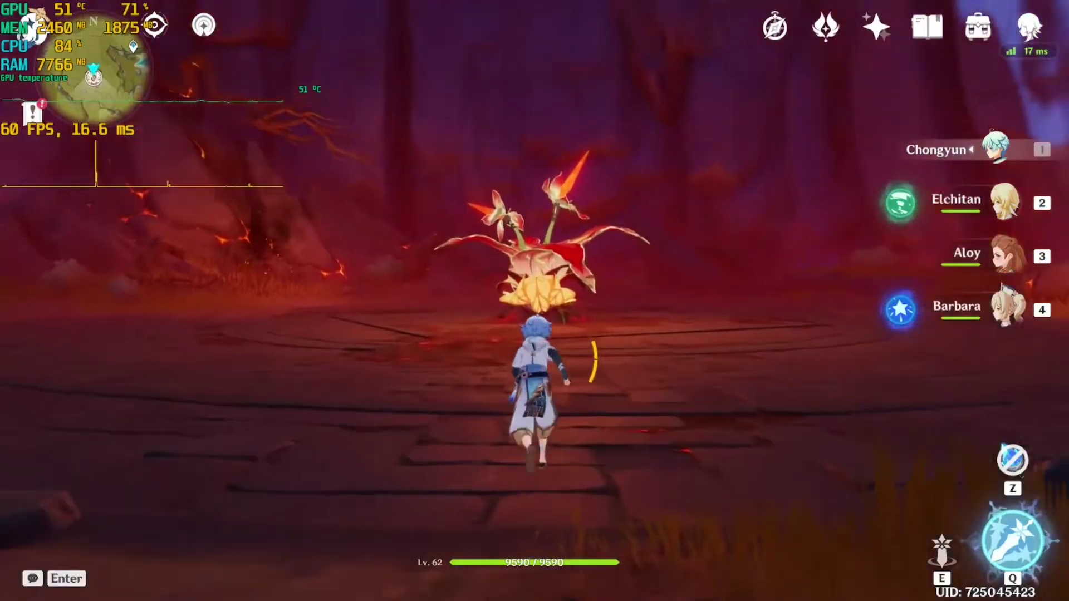
key(4)
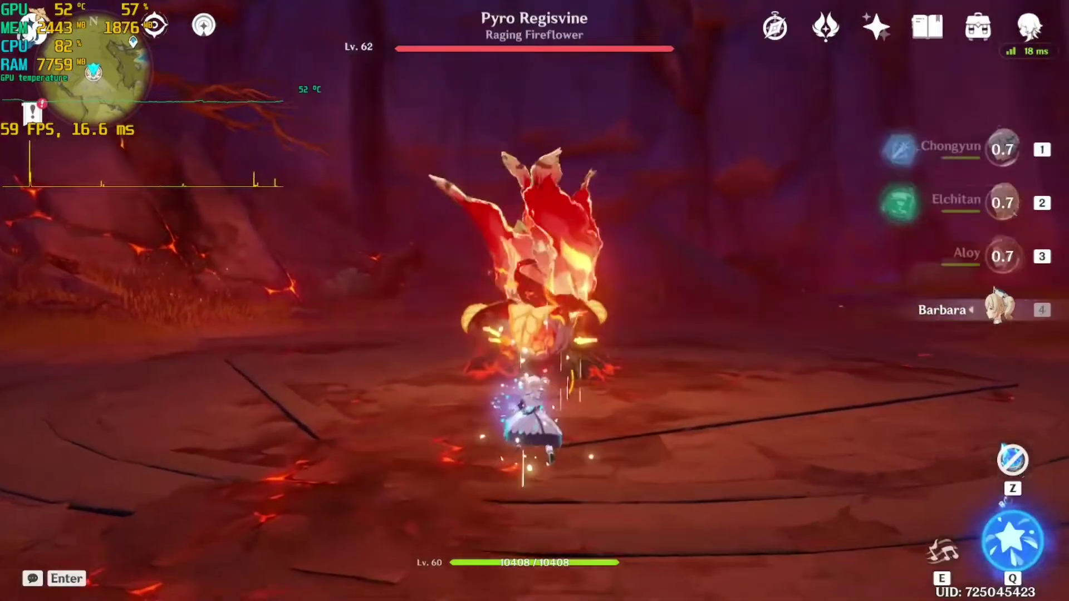
key(e)
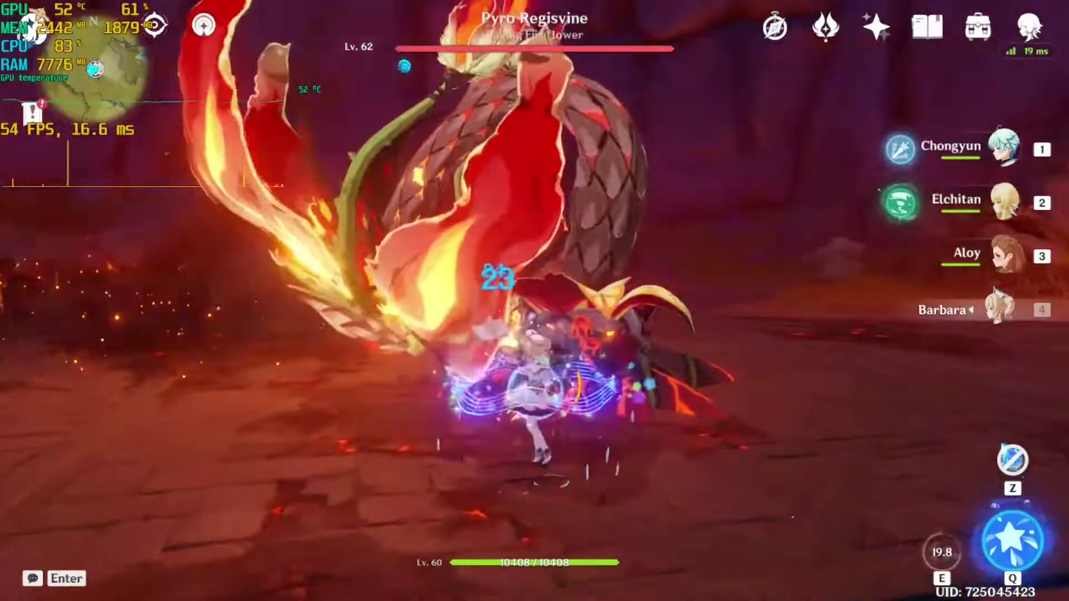
key(d)
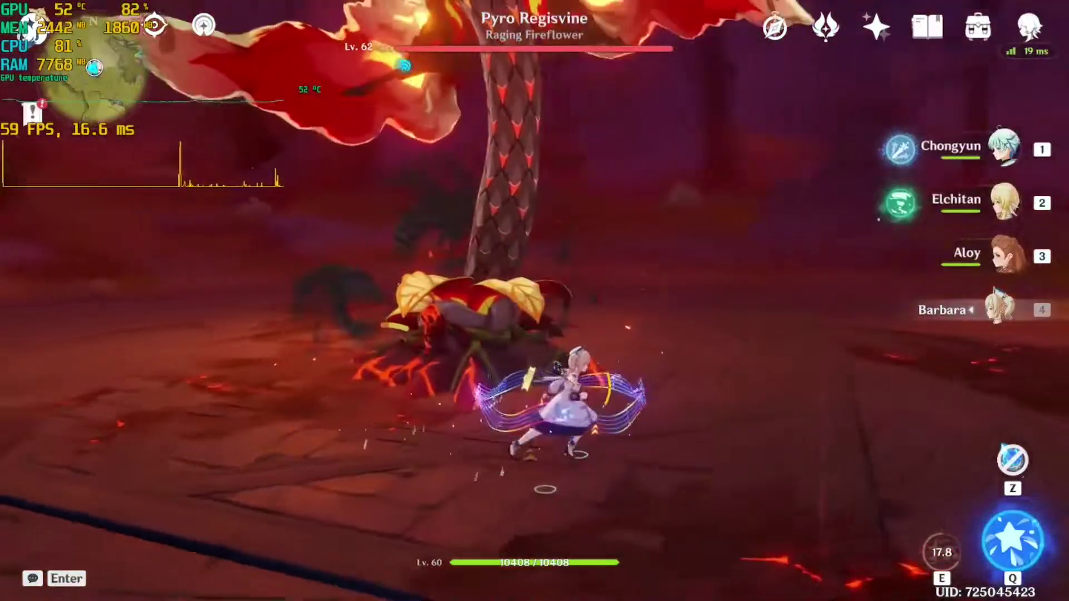
Attack the Pyro Regisvine with the Traveler's elemental skill, followed by Chongyun's burst and skill.
key(2)
key(e)
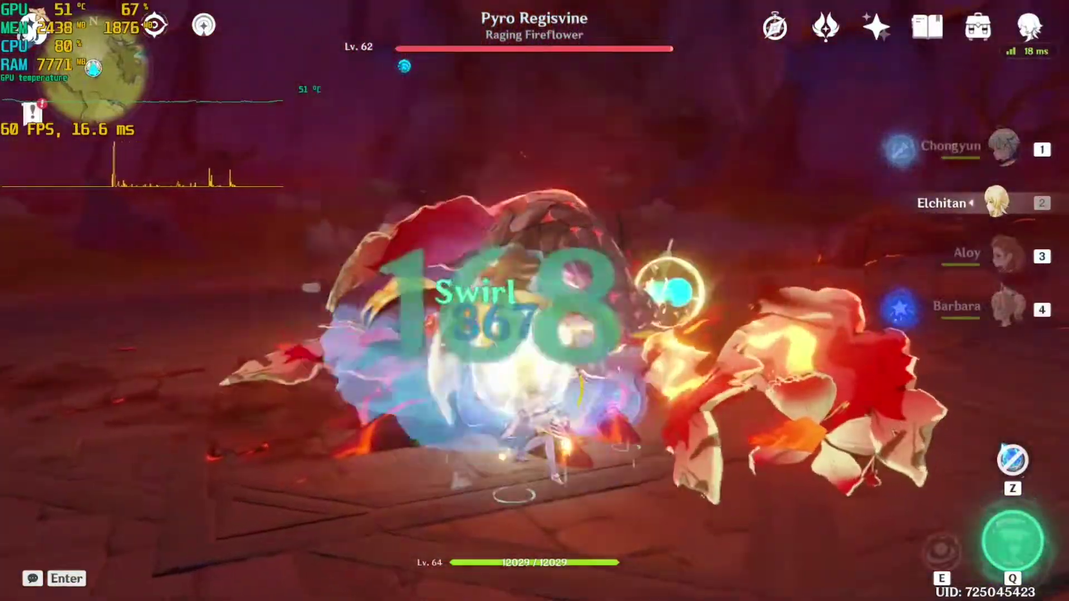
key(1)
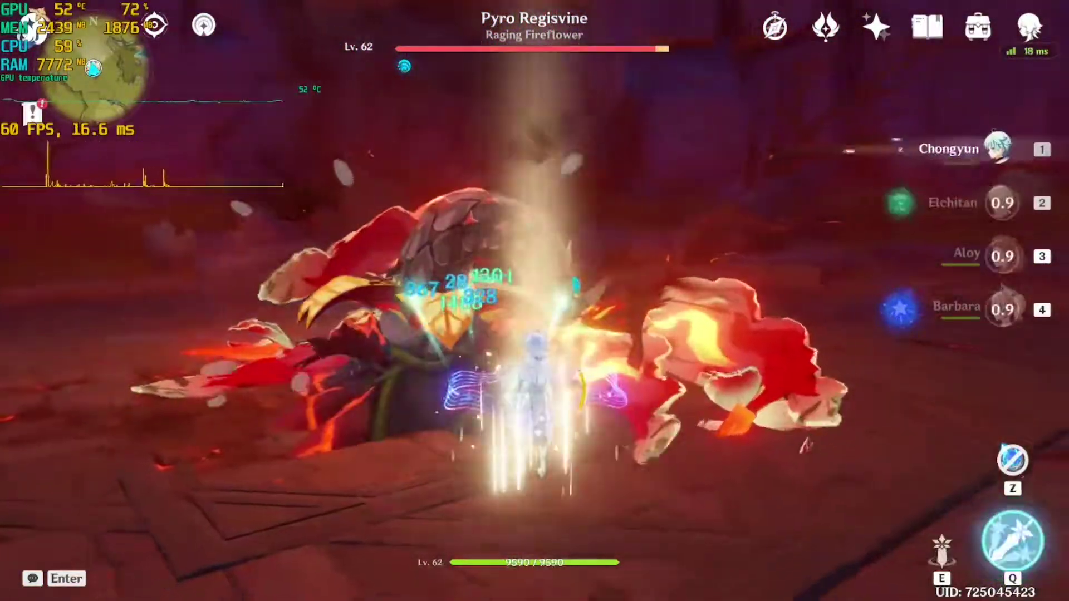
key(q)
key(e)
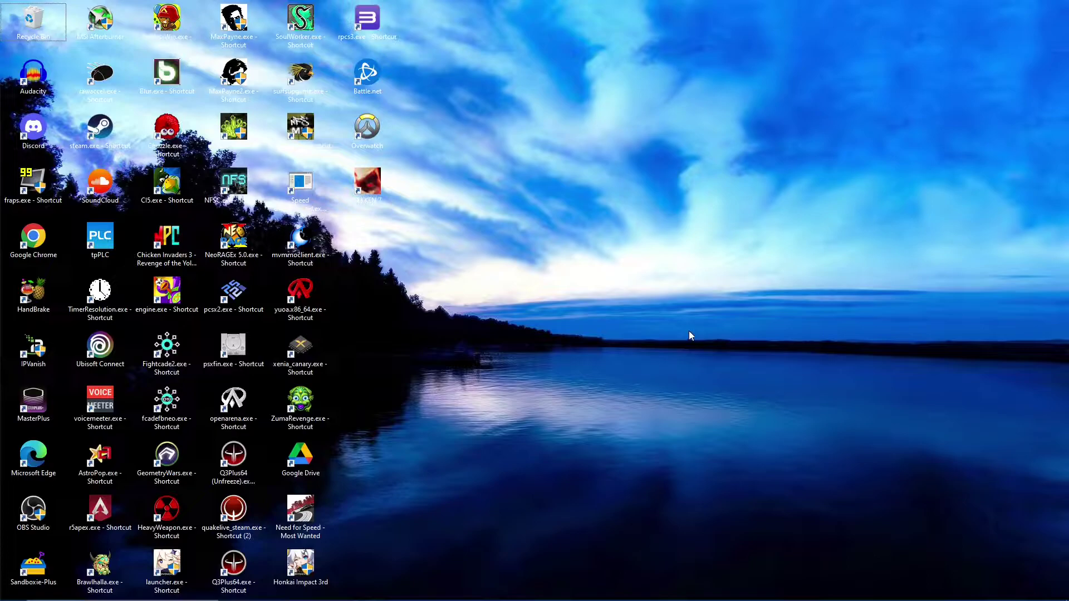
Open Task Manager from the desktop.
key(ctrl+shift+Escape)
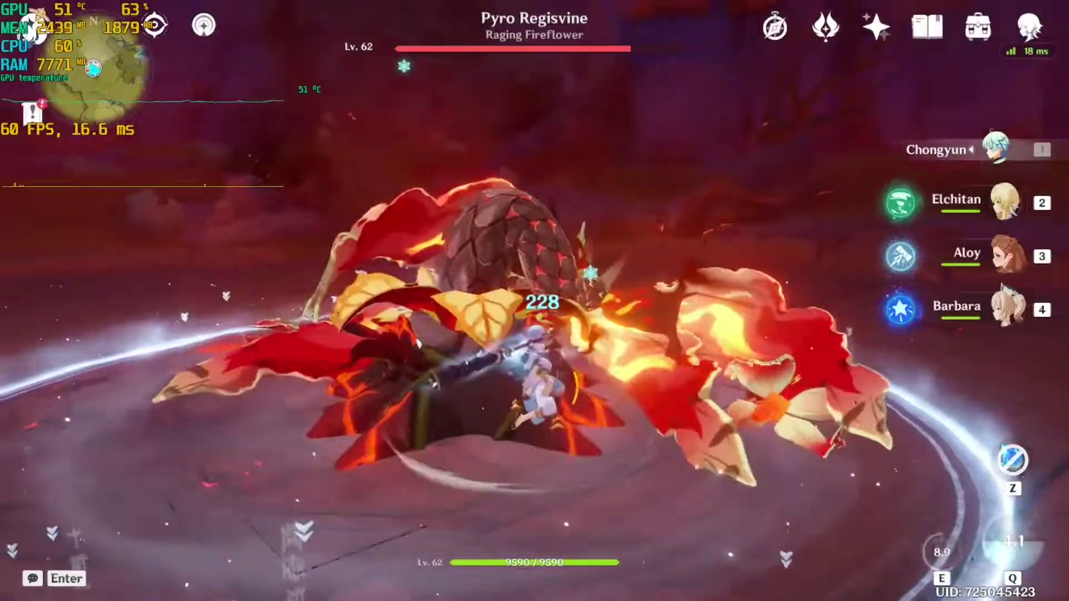
Hit the Pyro Regisvine with Aloy's burst, swap to Barbara, dash in and use her elemental skill.
key(3)
key(q)
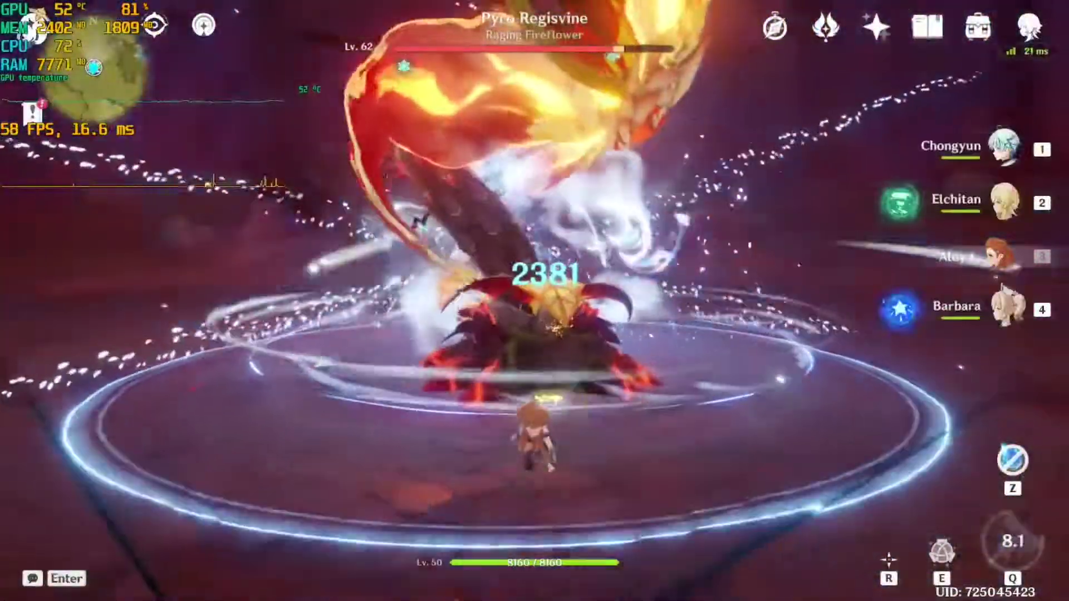
key(4)
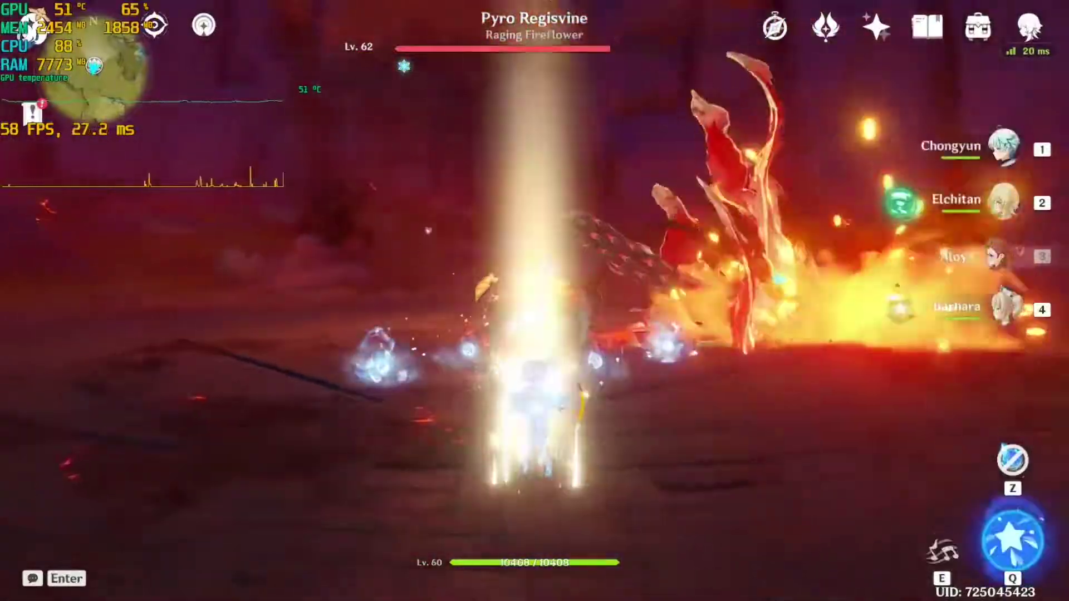
key(w)
key(shift)
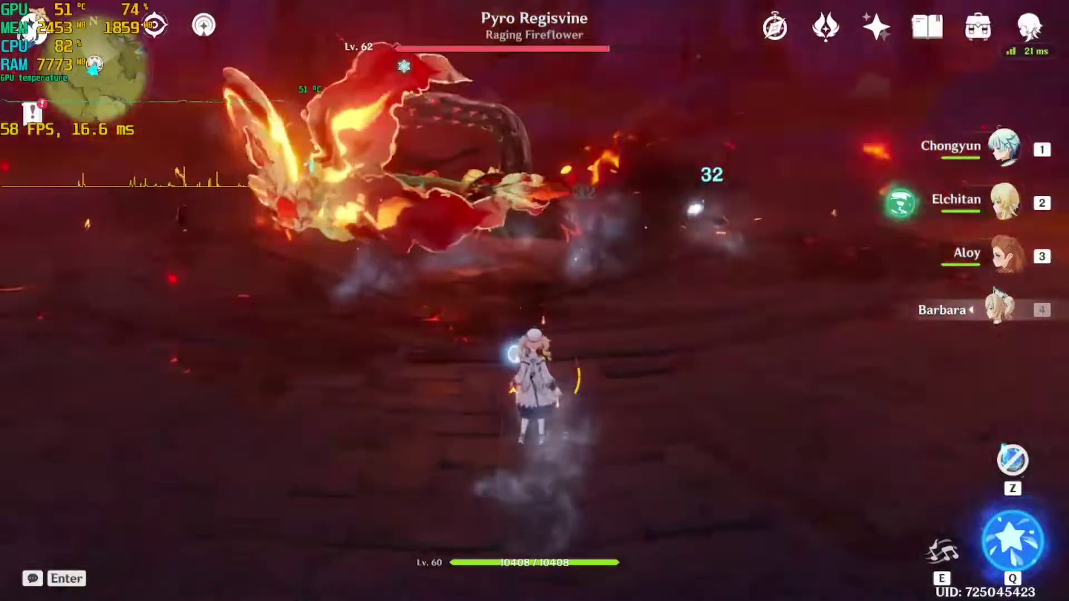
key(e)
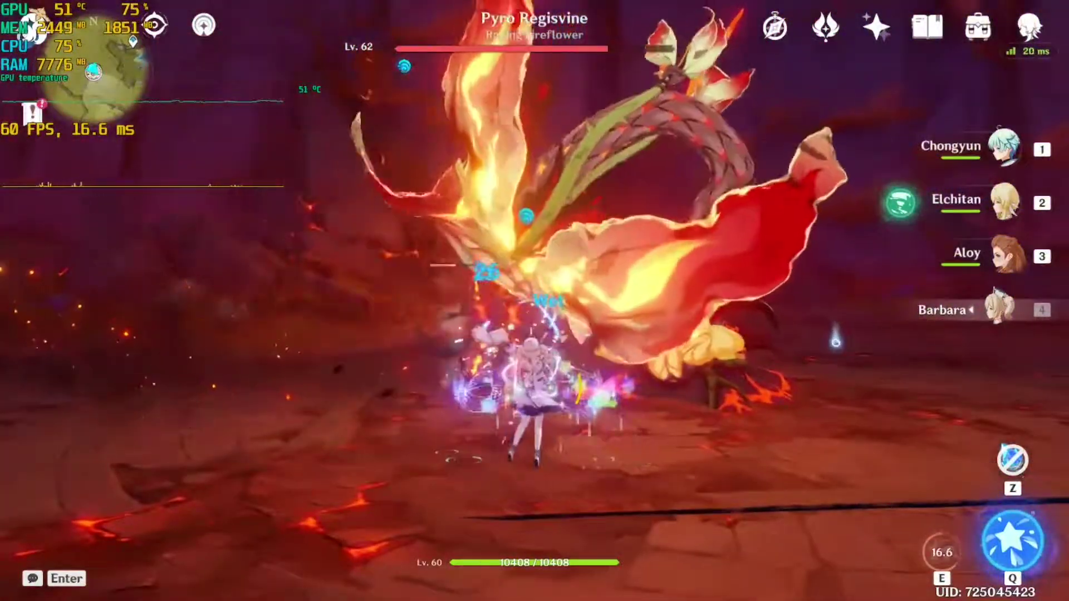
key(d)
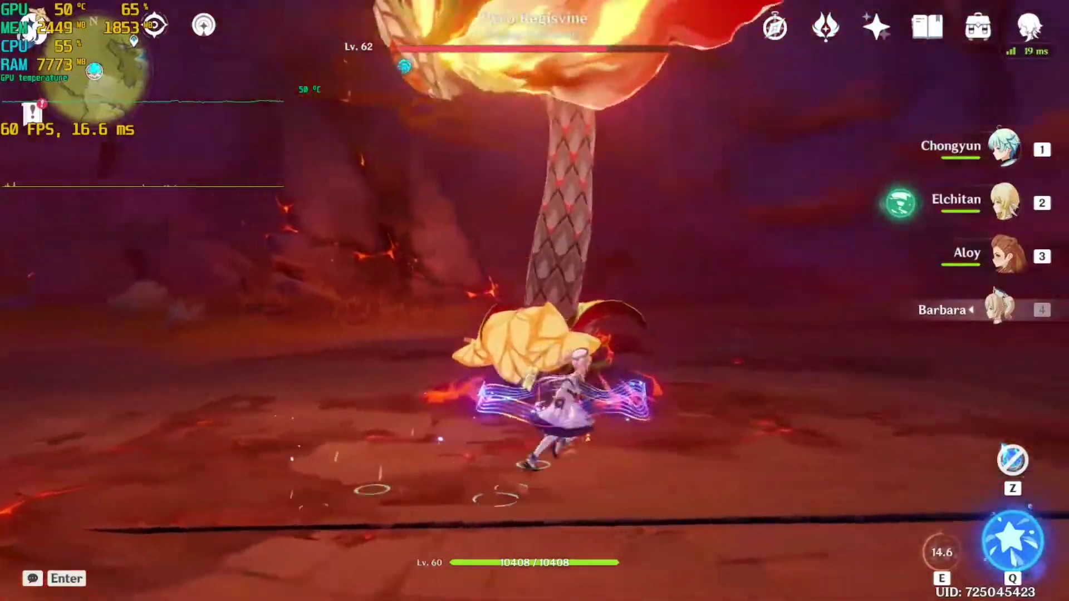